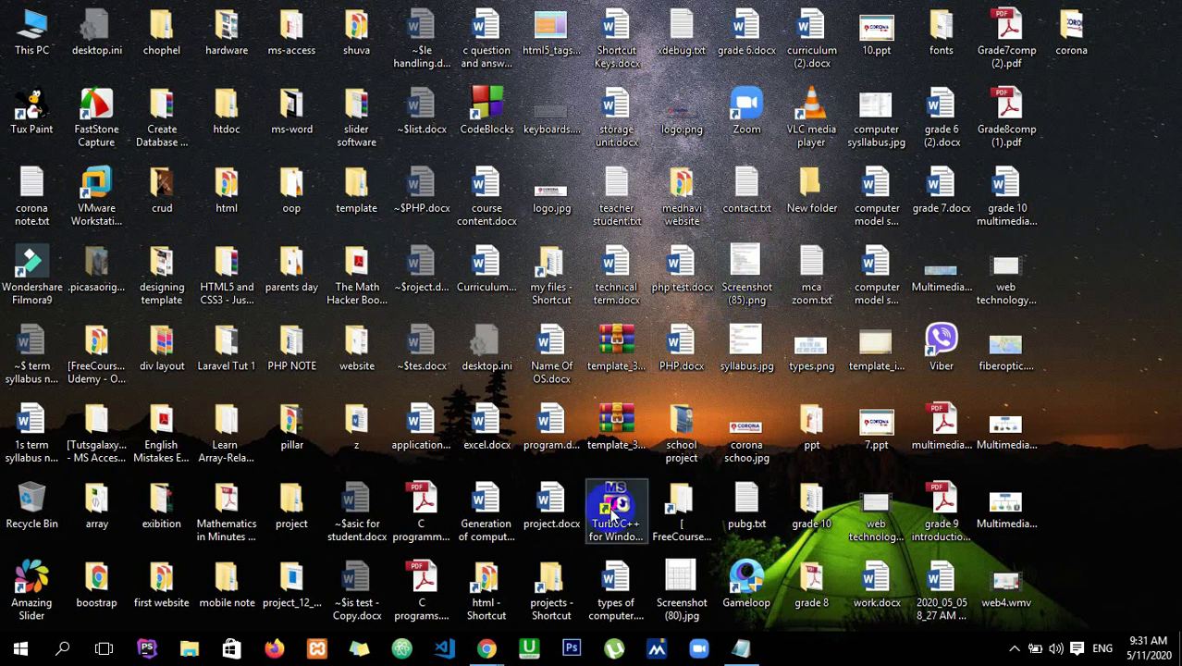
- Bring the Chrome window with Gmail to the front from the taskbar
{"action": "left_click", "coordinate": [488, 650]}
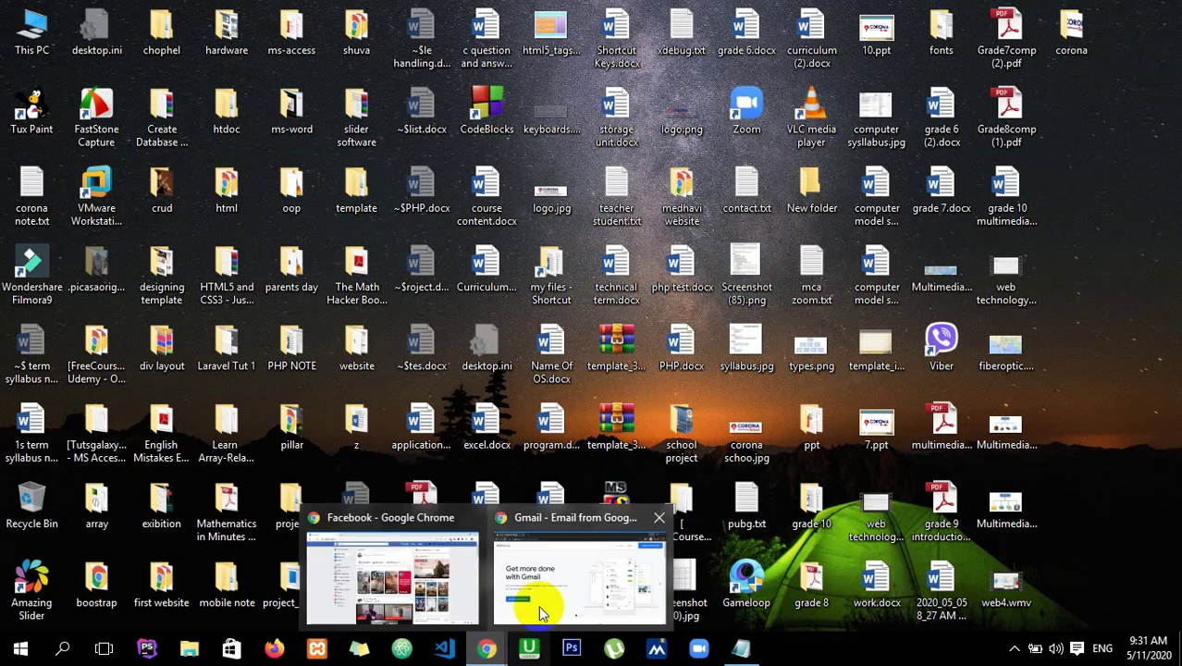
{"action": "left_click", "coordinate": [540, 606]}
- Go to gmail.com in the browser
{"action": "left_click", "coordinate": [398, 52]}
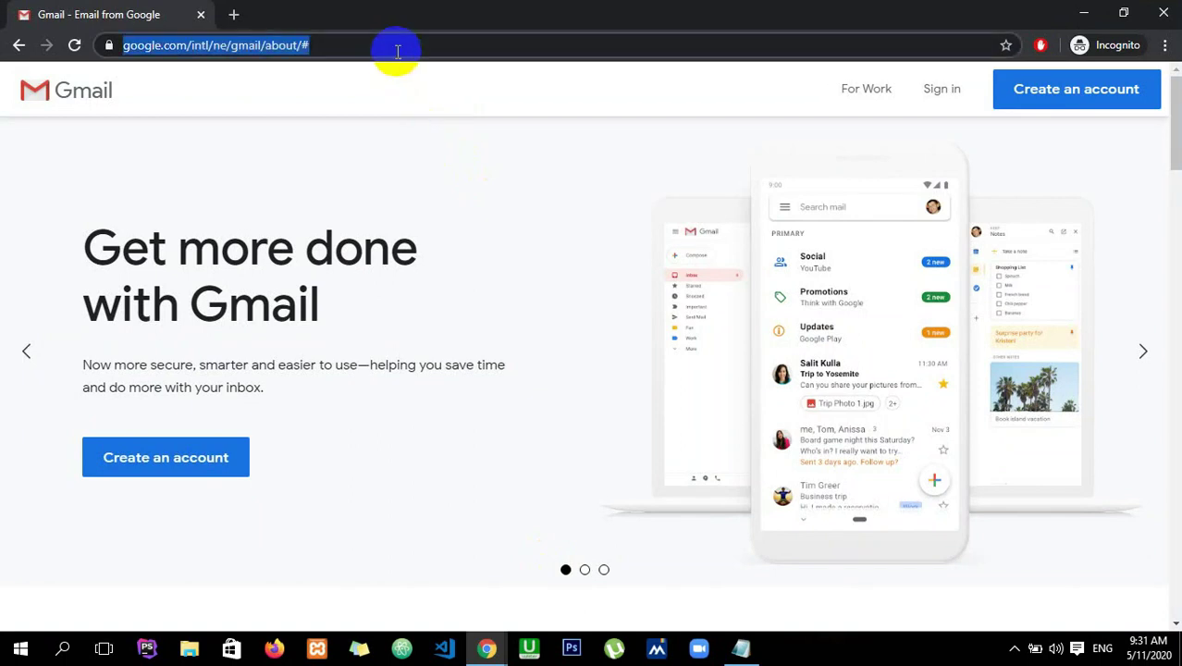
{"action": "type", "text": "gmail.com"}
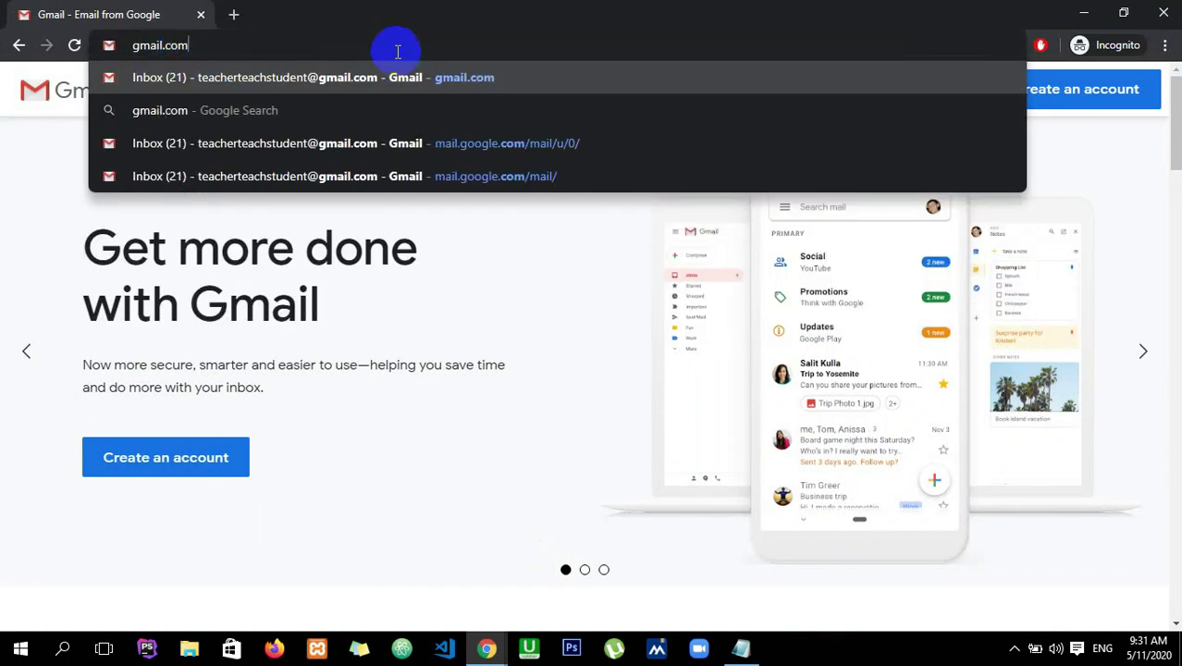
{"action": "key", "text": "Return"}
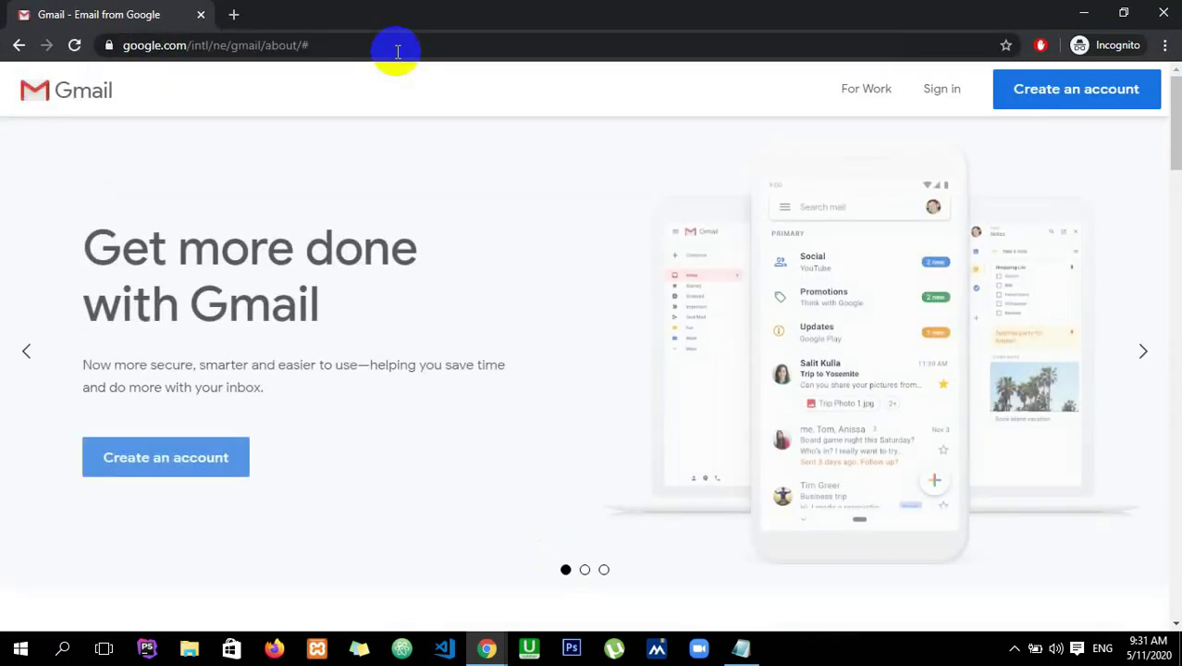
- Sign in with the saved student account and its password to reach the inbox
{"action": "left_click", "coordinate": [941, 88]}
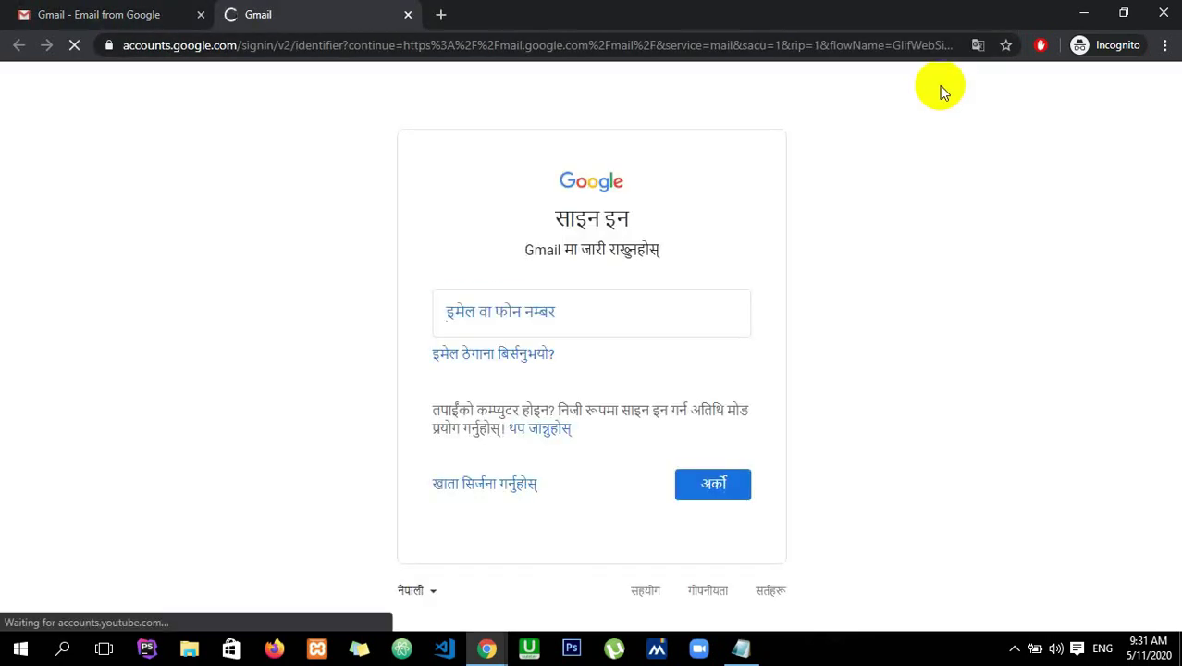
{"action": "left_click", "coordinate": [533, 325]}
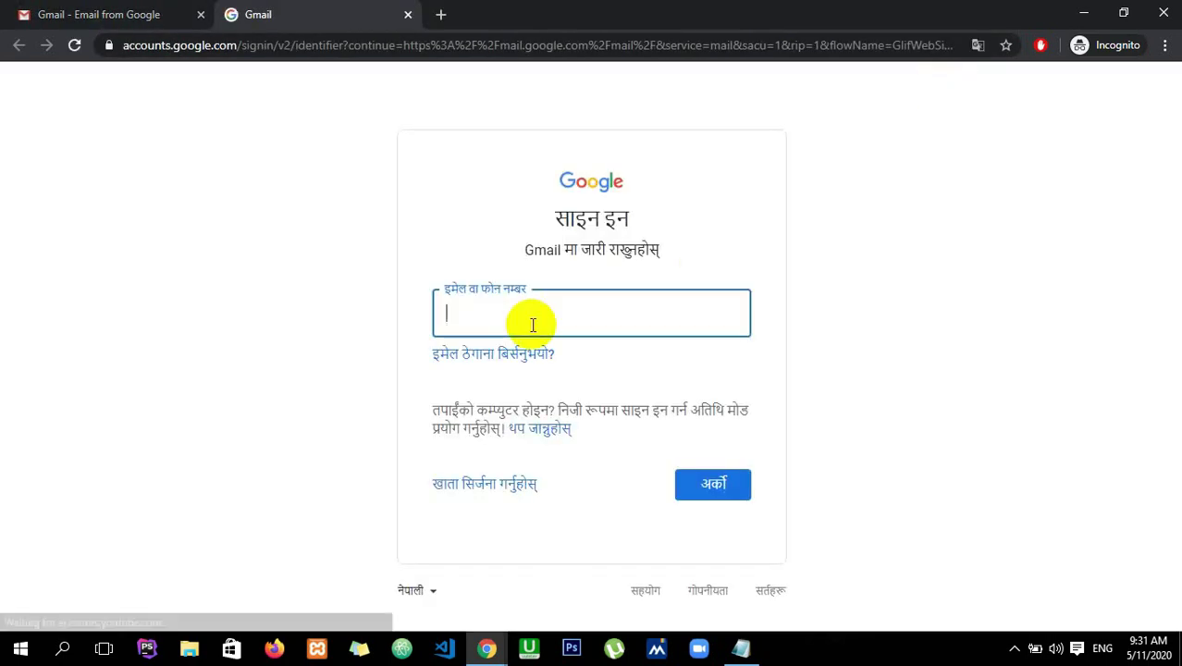
{"action": "type", "text": "t"}
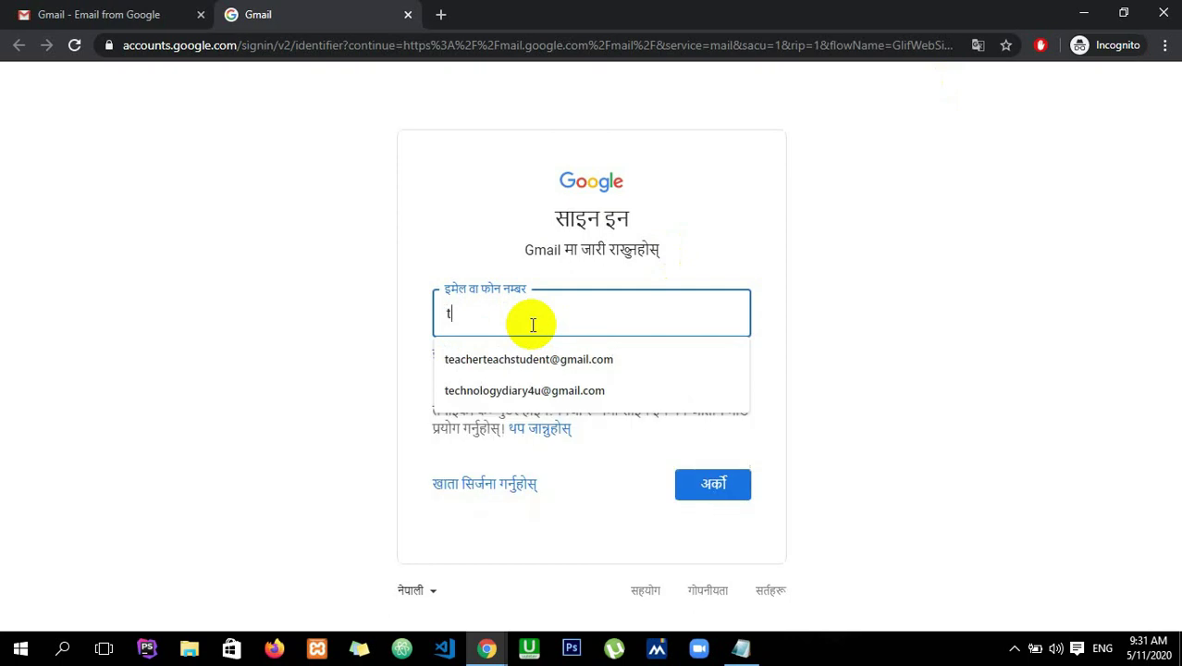
{"action": "key", "text": "Down"}
{"action": "key", "text": "Down"}
{"action": "key", "text": "Return"}
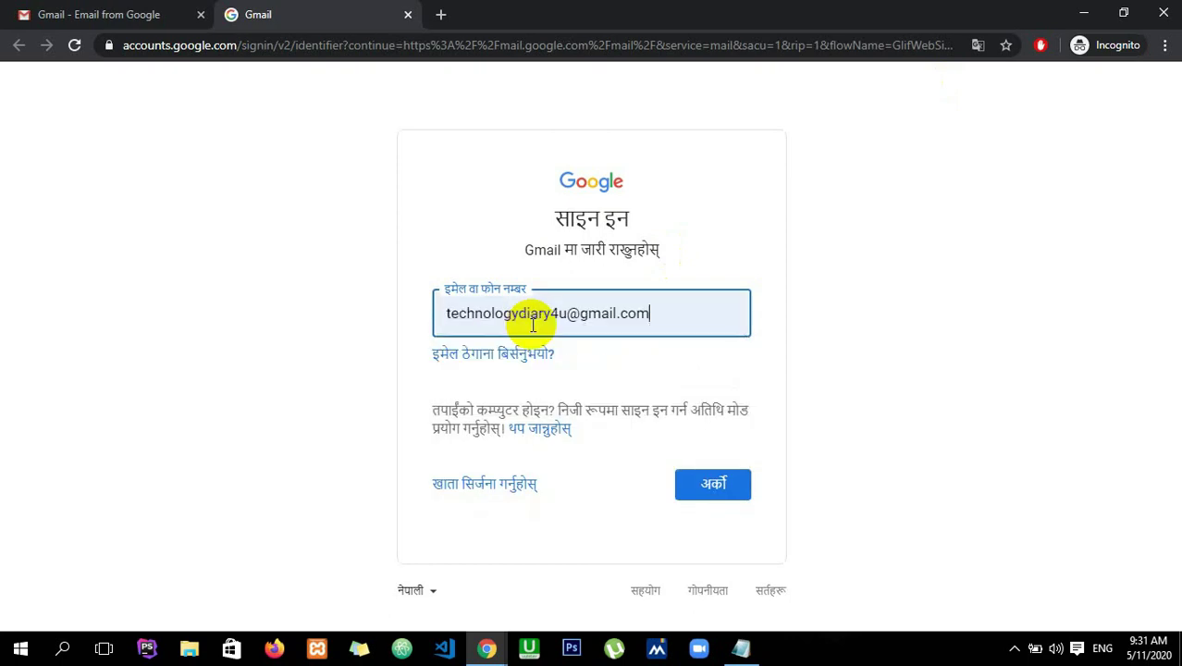
{"action": "left_click", "coordinate": [744, 492]}
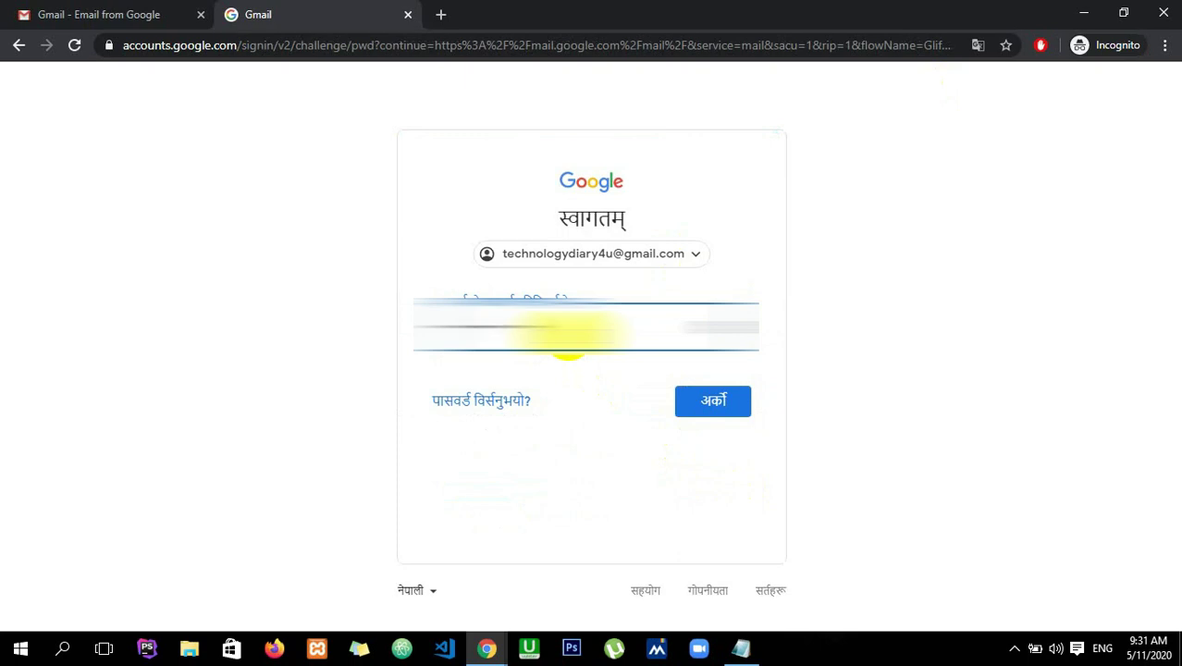
{"action": "key", "text": "Return"}
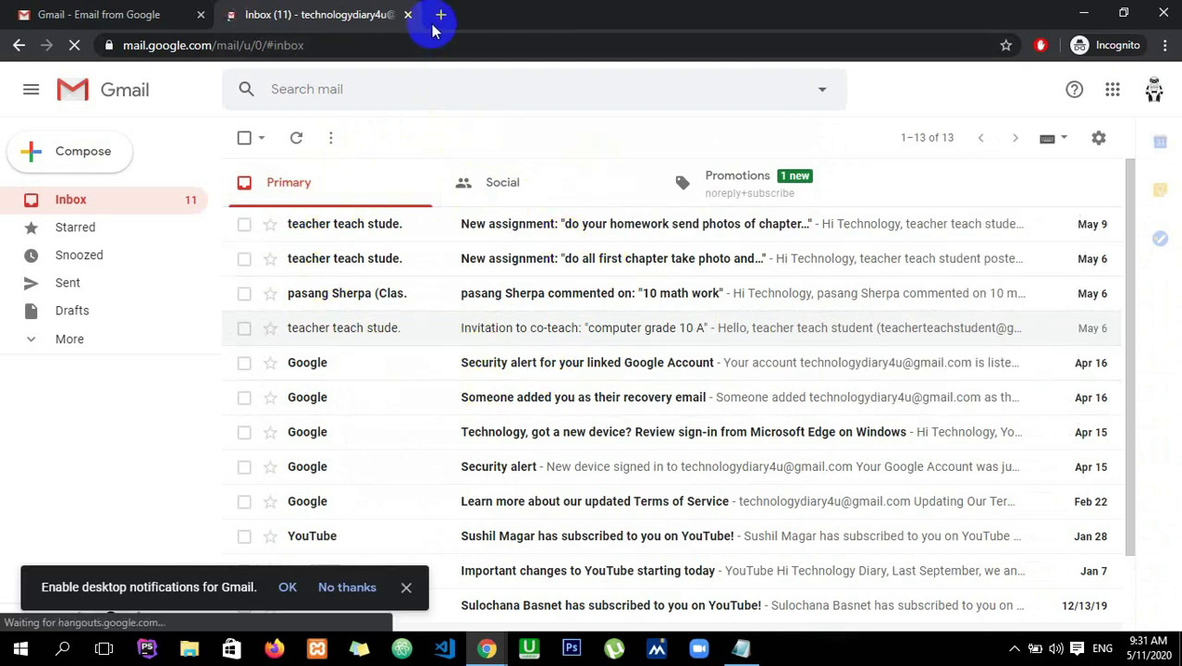
- Load classroom.google.com in a fresh Chrome tab
{"action": "left_click", "coordinate": [398, 44]}
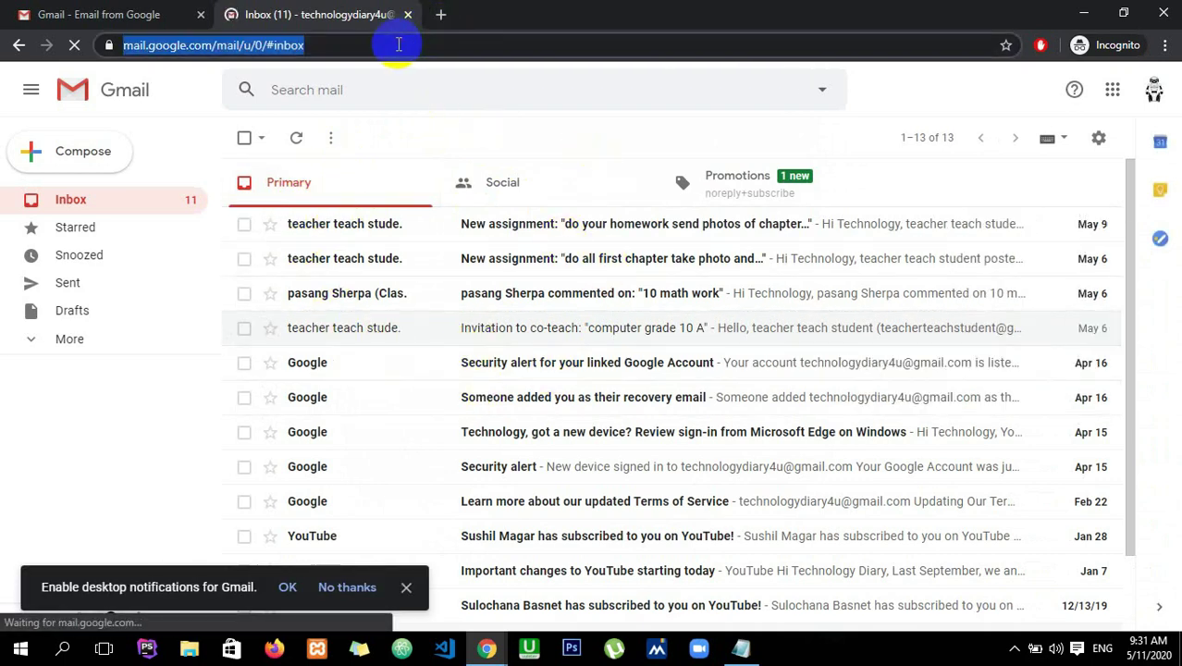
{"action": "left_click", "coordinate": [441, 14]}
{"action": "type", "text": "cla"}
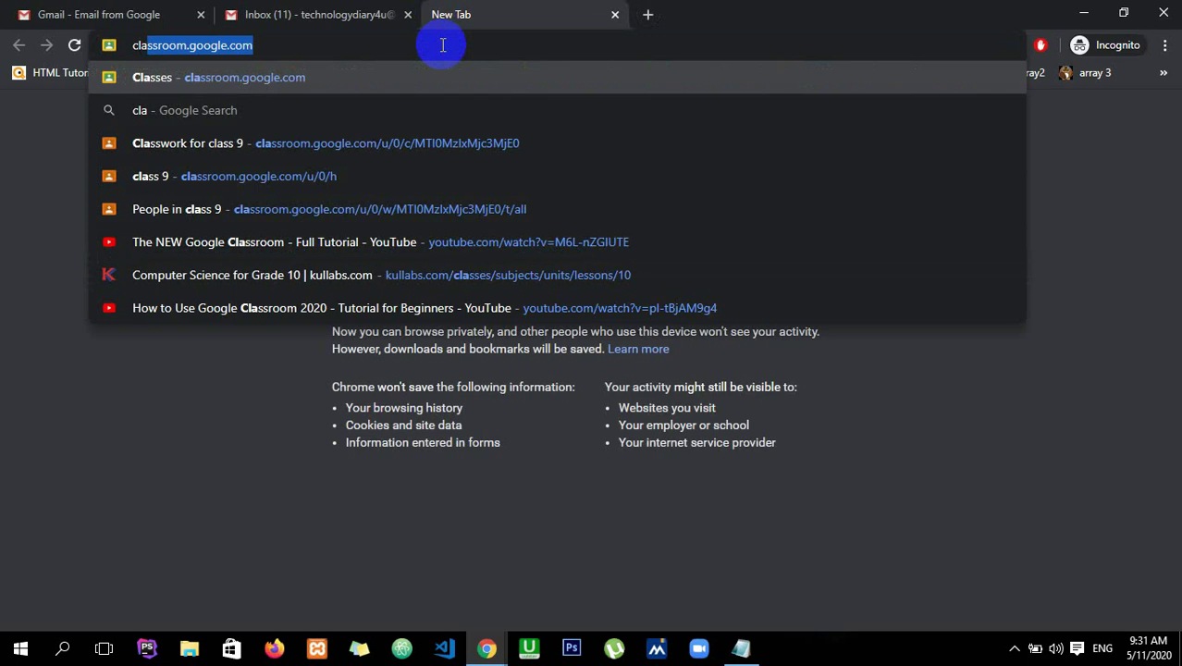
{"action": "type", "text": "ssr"}
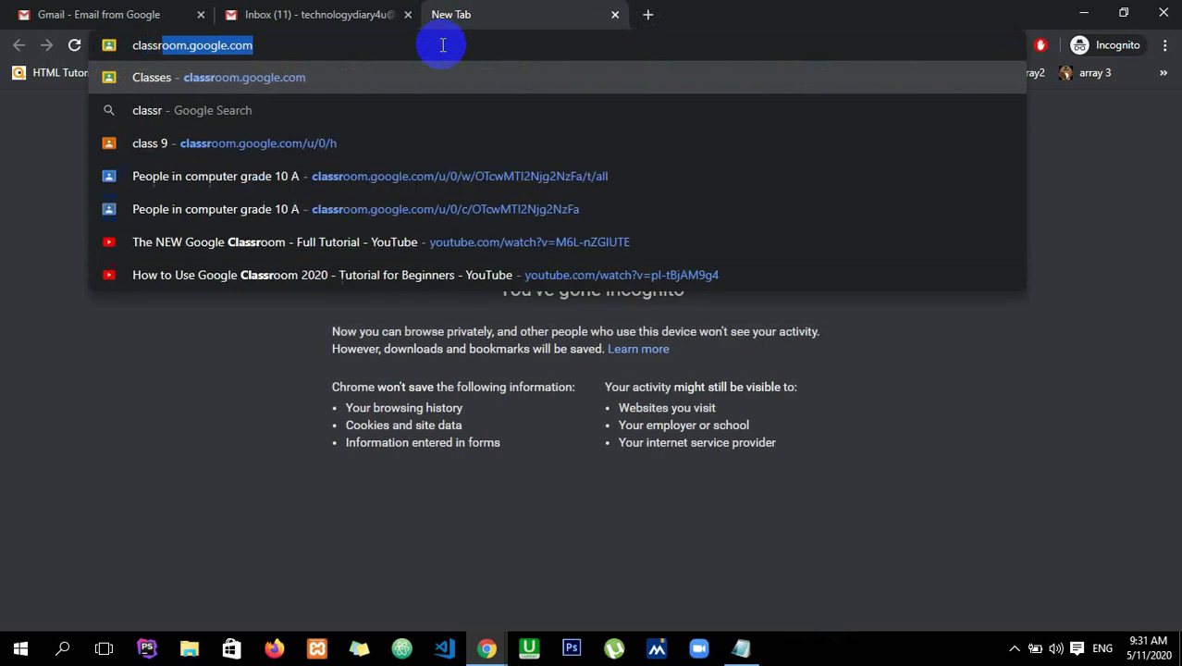
{"action": "type", "text": "oom.google.com"}
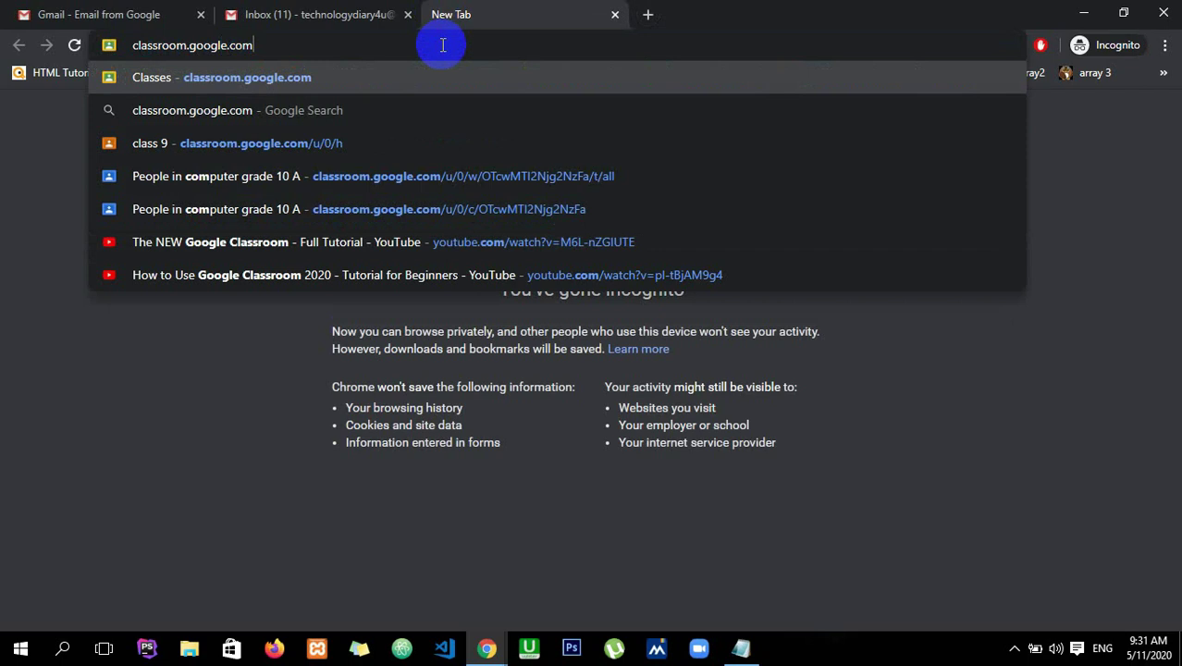
{"action": "key", "text": "Return"}
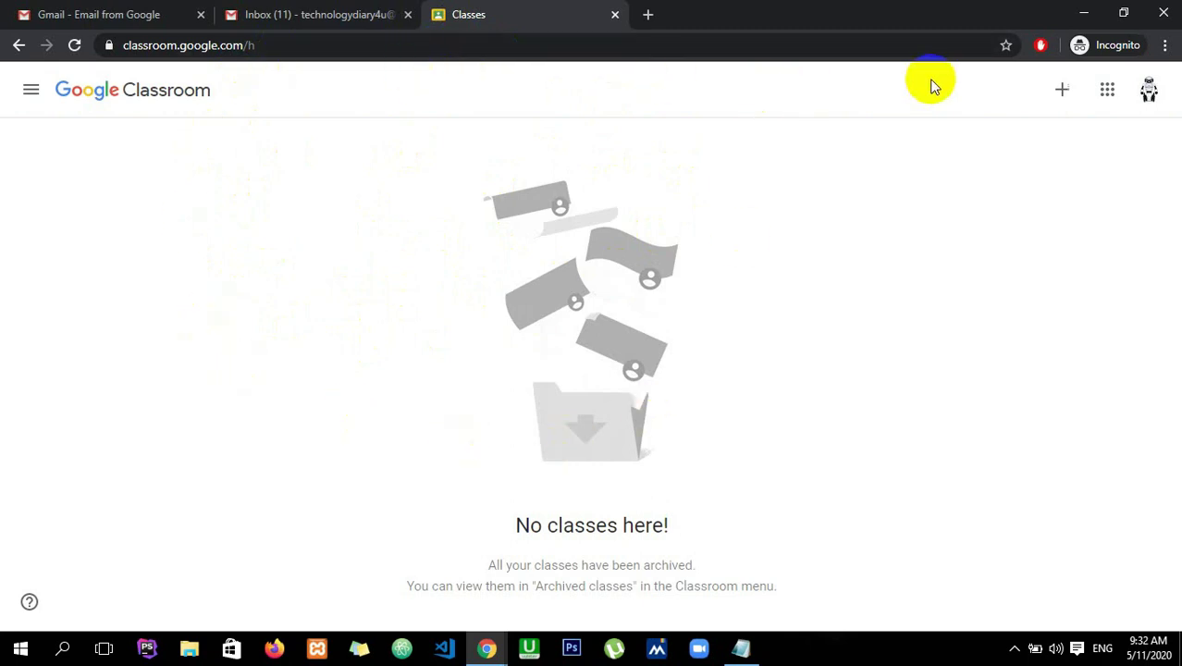
- Join Class 10 A1 by pasting the teacher's class code into Join class
{"action": "left_click", "coordinate": [1063, 89]}
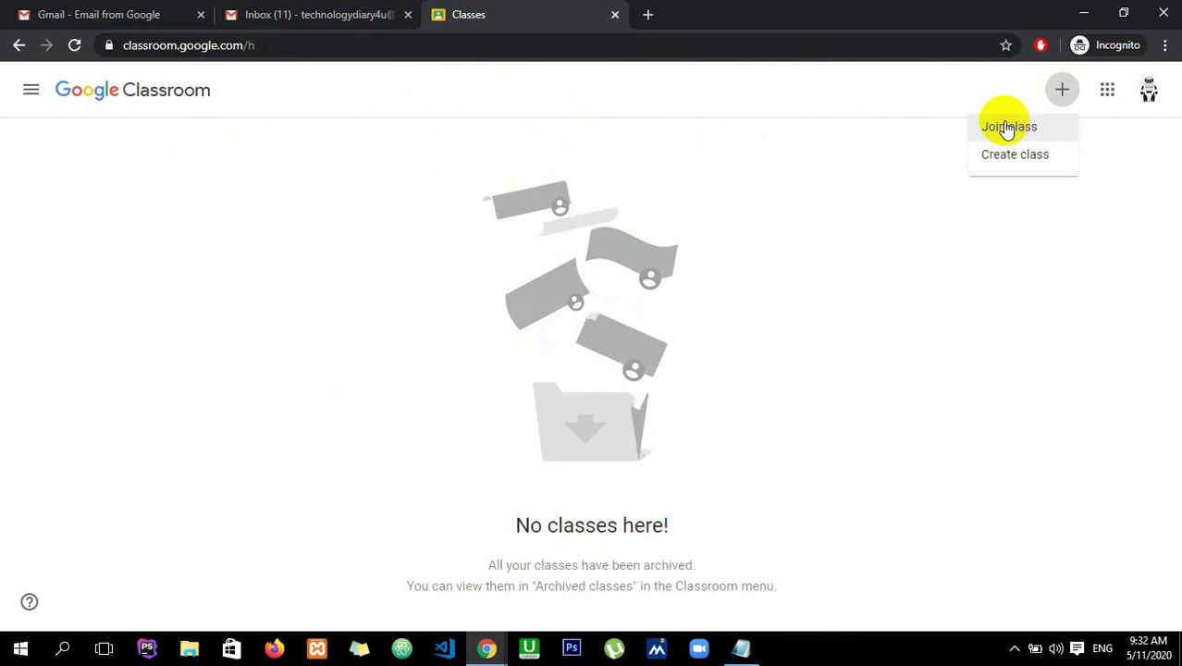
{"action": "left_click", "coordinate": [1007, 128]}
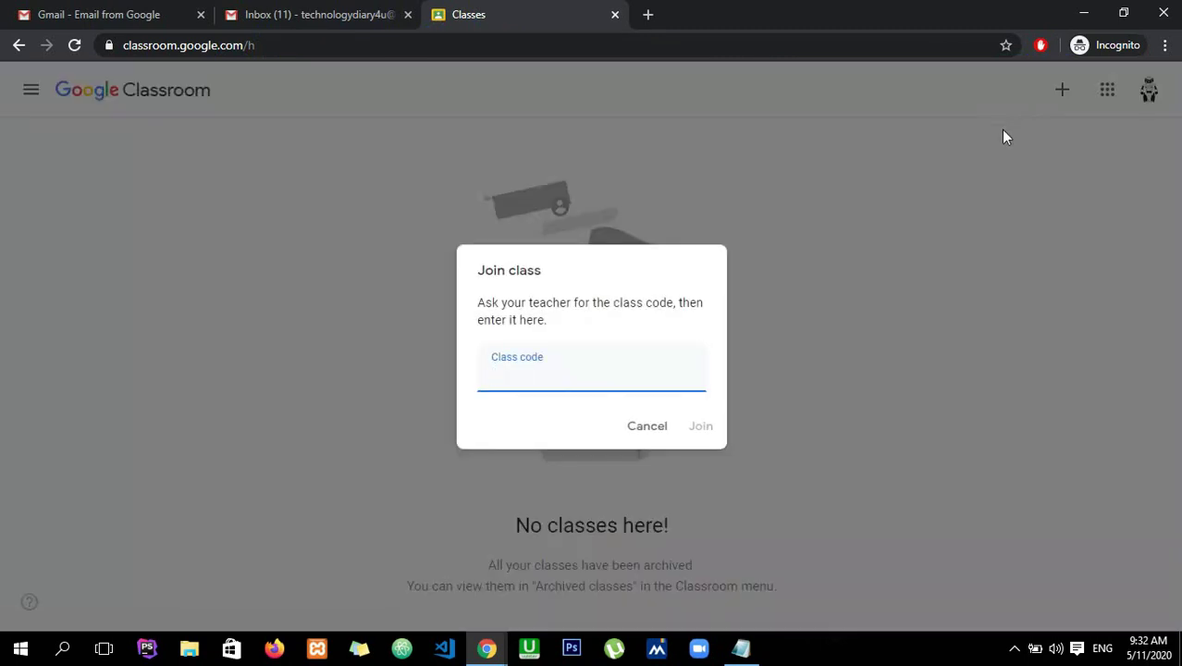
{"action": "left_click", "coordinate": [543, 373]}
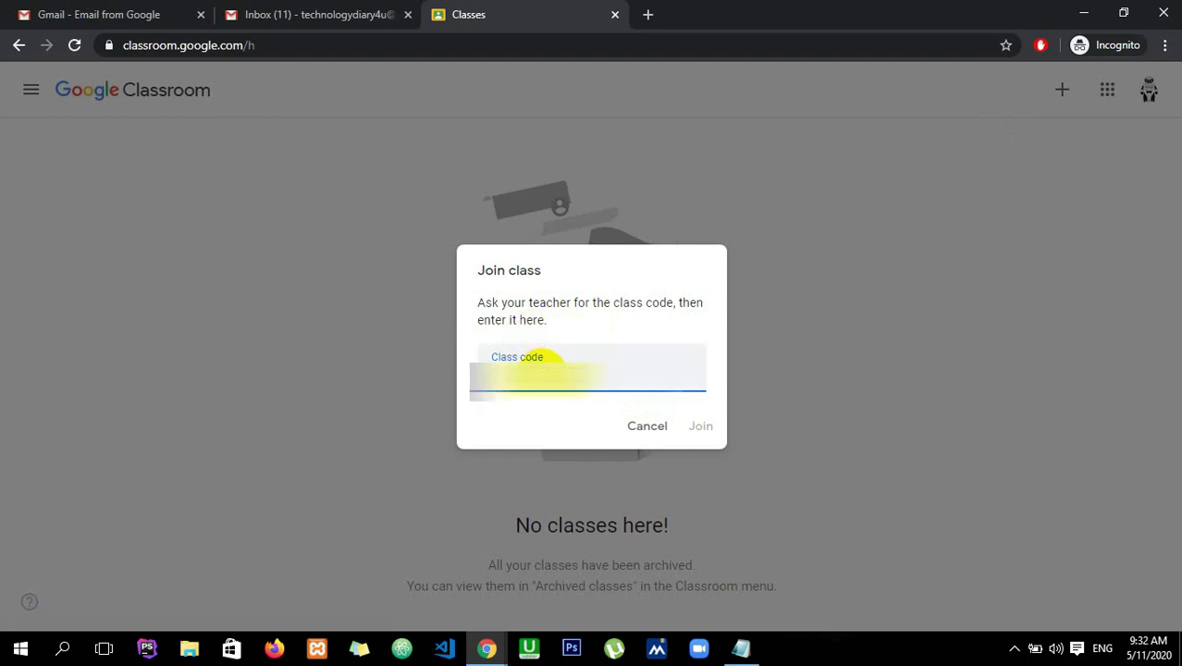
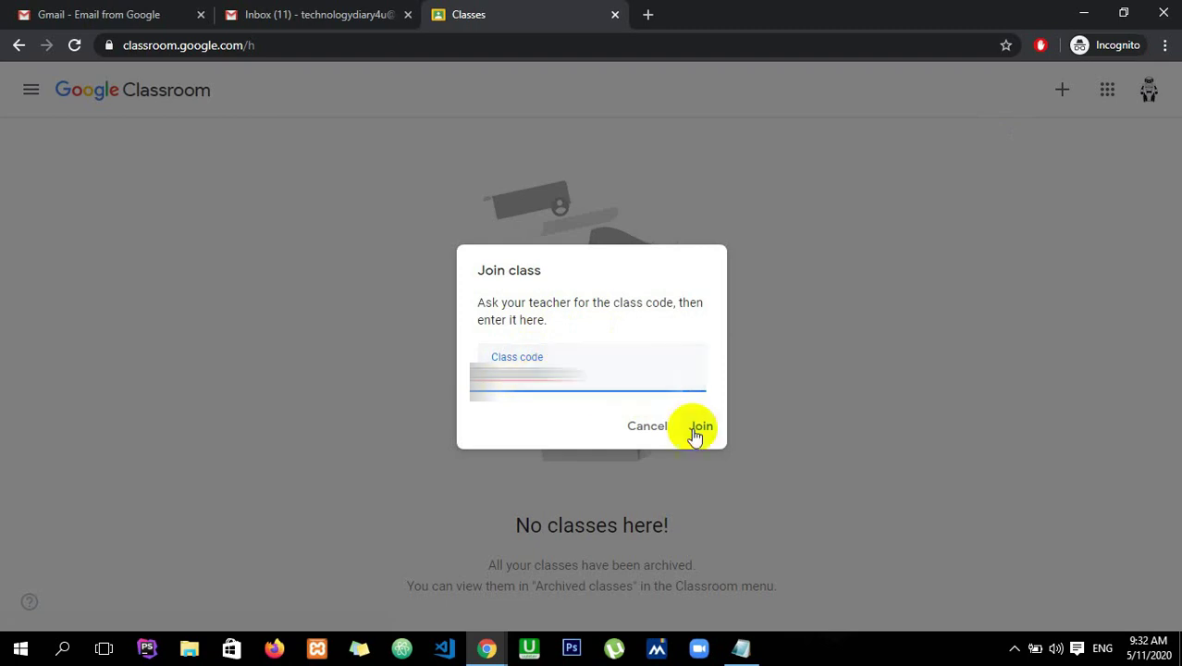
{"action": "left_click", "coordinate": [700, 427]}
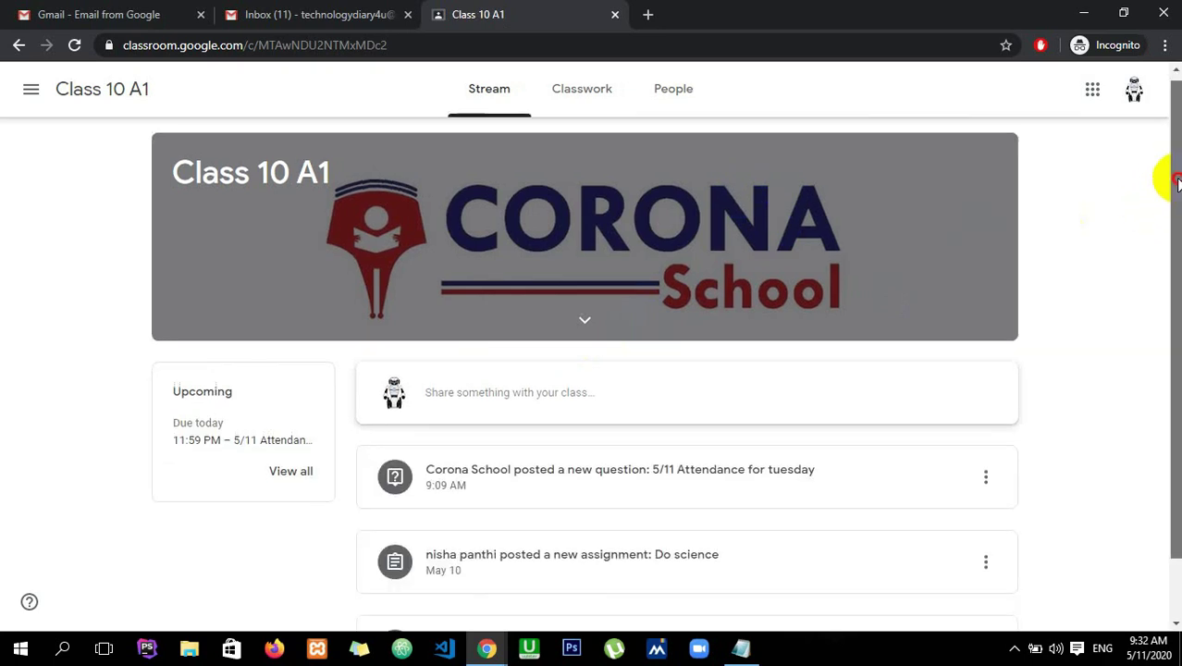
- Look over the Class 10 A1 stream, then go to its Classwork page
{"action": "scroll", "coordinate": [1177, 182], "scroll_direction": "down", "scroll_amount": 1}
{"action": "scroll", "coordinate": [666, 370], "scroll_direction": "up", "scroll_amount": 1}
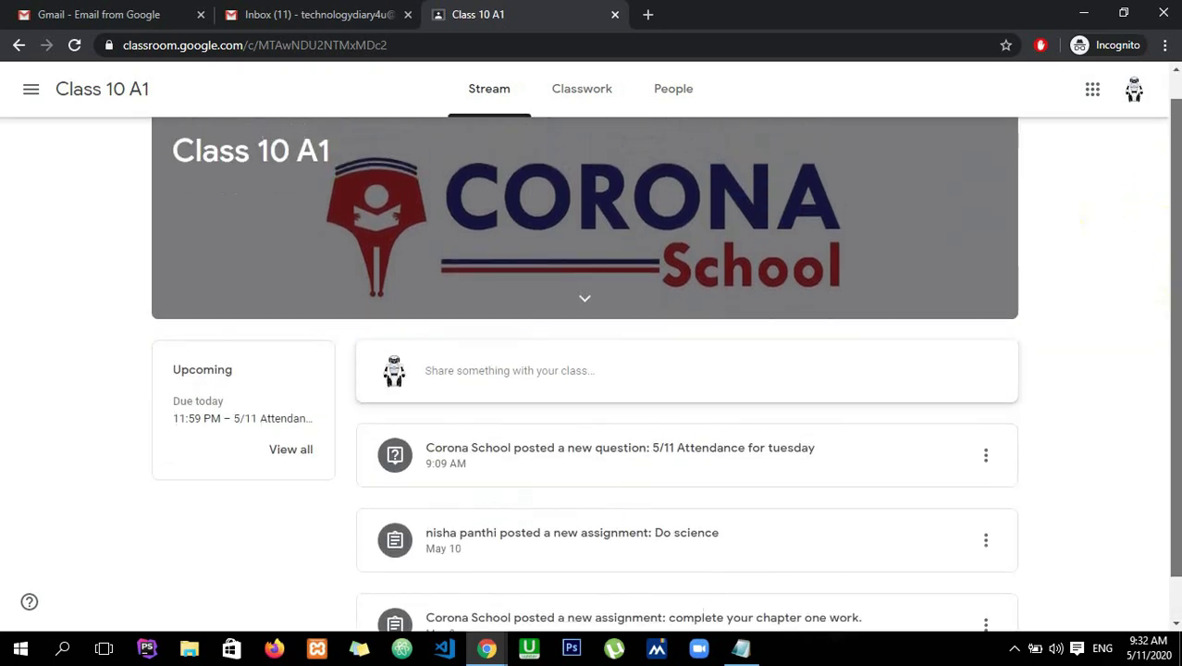
{"action": "scroll", "coordinate": [1165, 185], "scroll_direction": "up", "scroll_amount": 1}
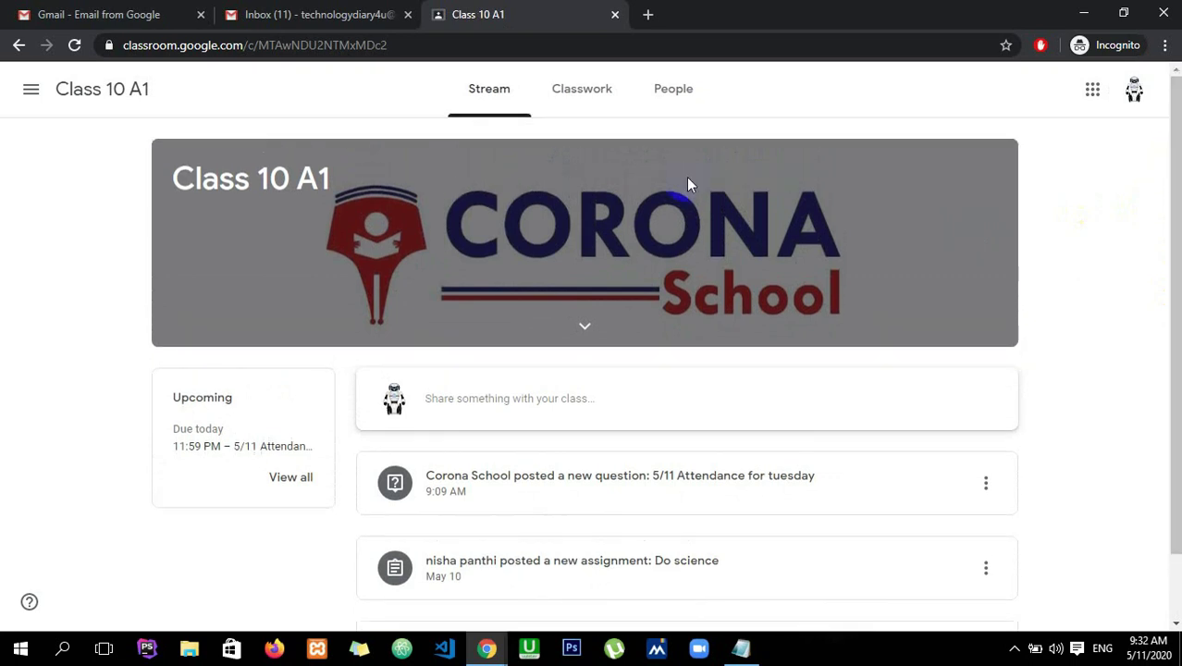
{"action": "left_click", "coordinate": [596, 113]}
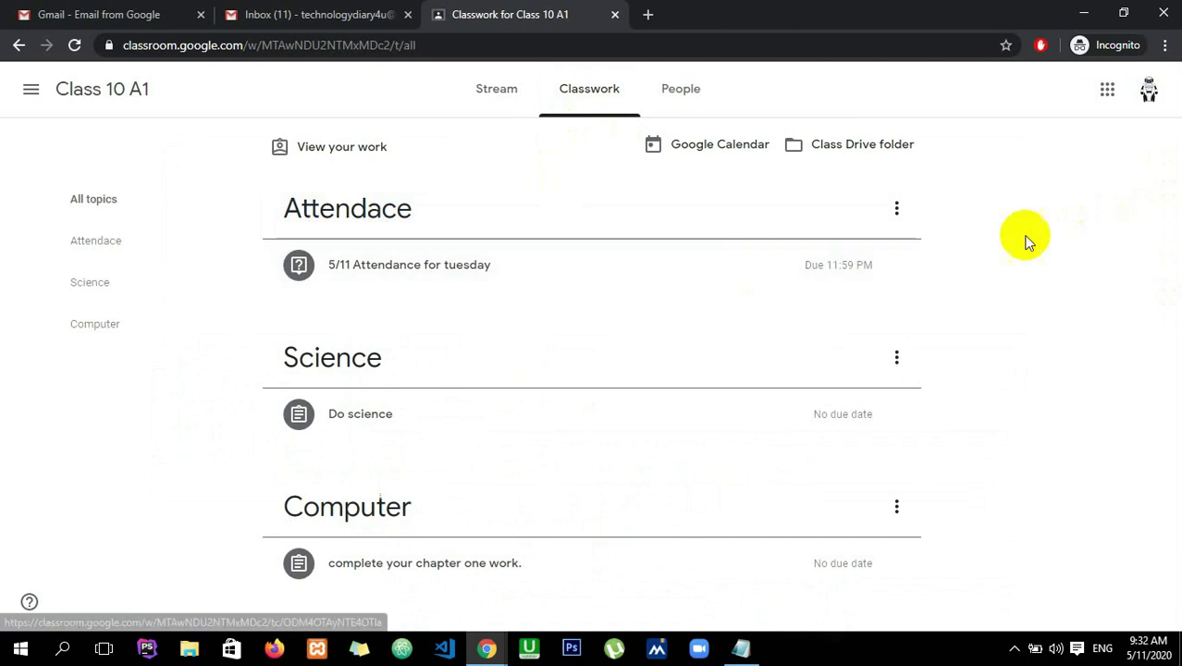
{"action": "left_click", "coordinate": [430, 268]}
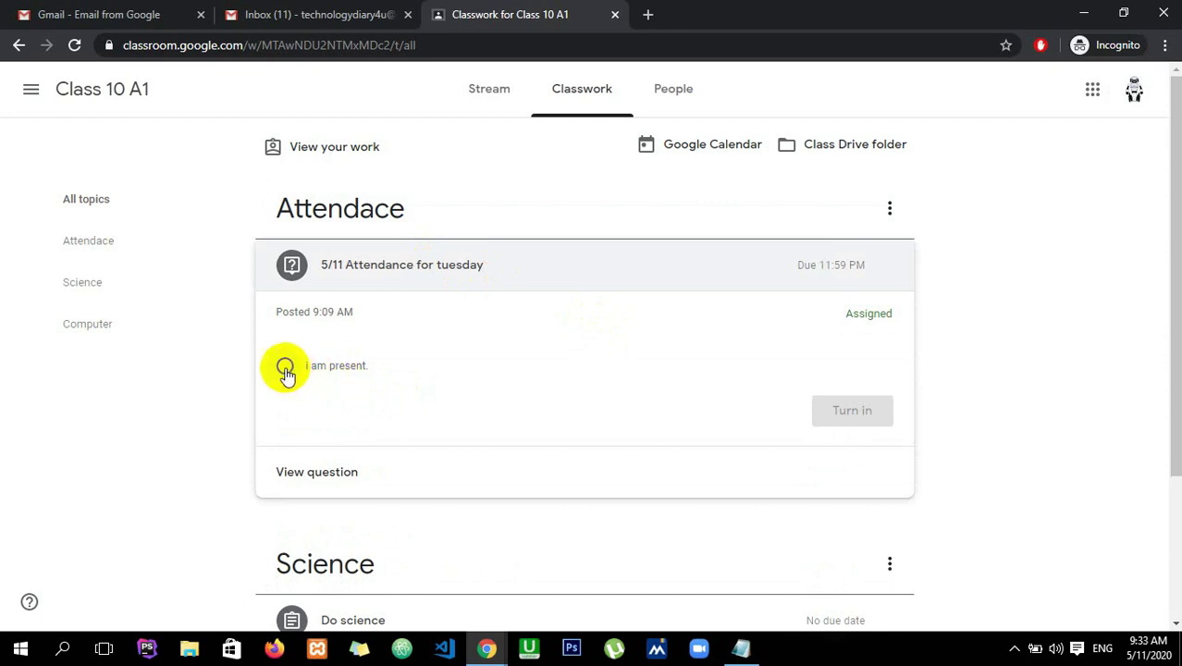
{"action": "left_click", "coordinate": [445, 269]}
{"action": "left_click", "coordinate": [445, 268]}
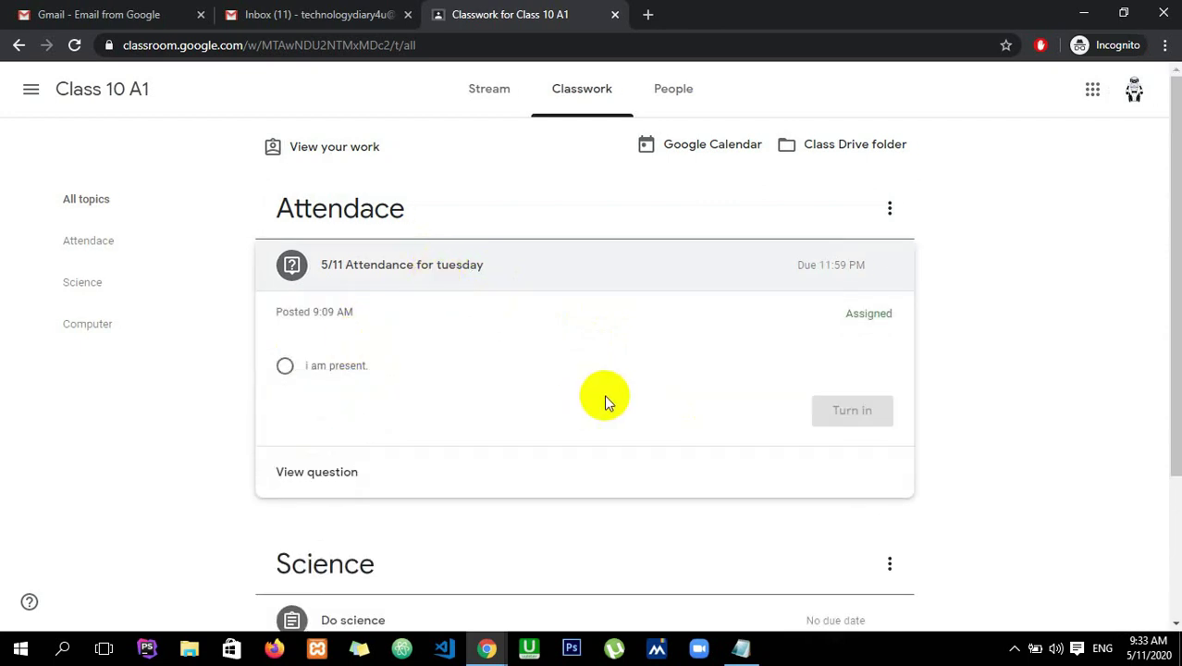
{"action": "left_click", "coordinate": [287, 368]}
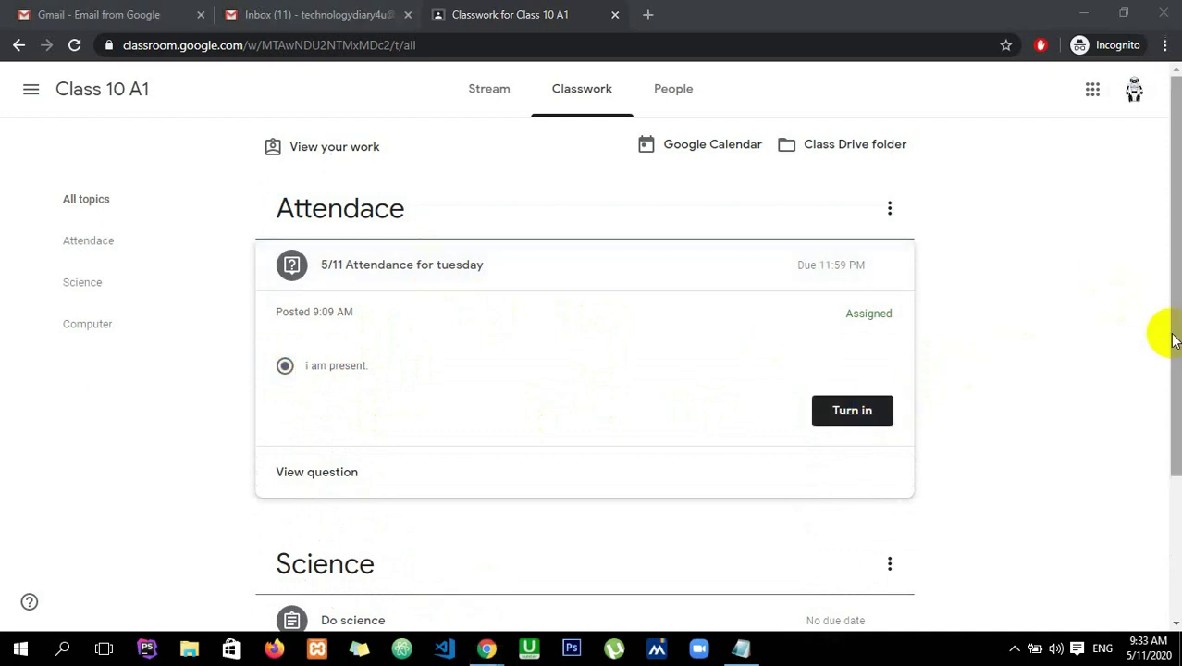
{"action": "scroll", "coordinate": [1160, 338], "scroll_direction": "down", "scroll_amount": 3}
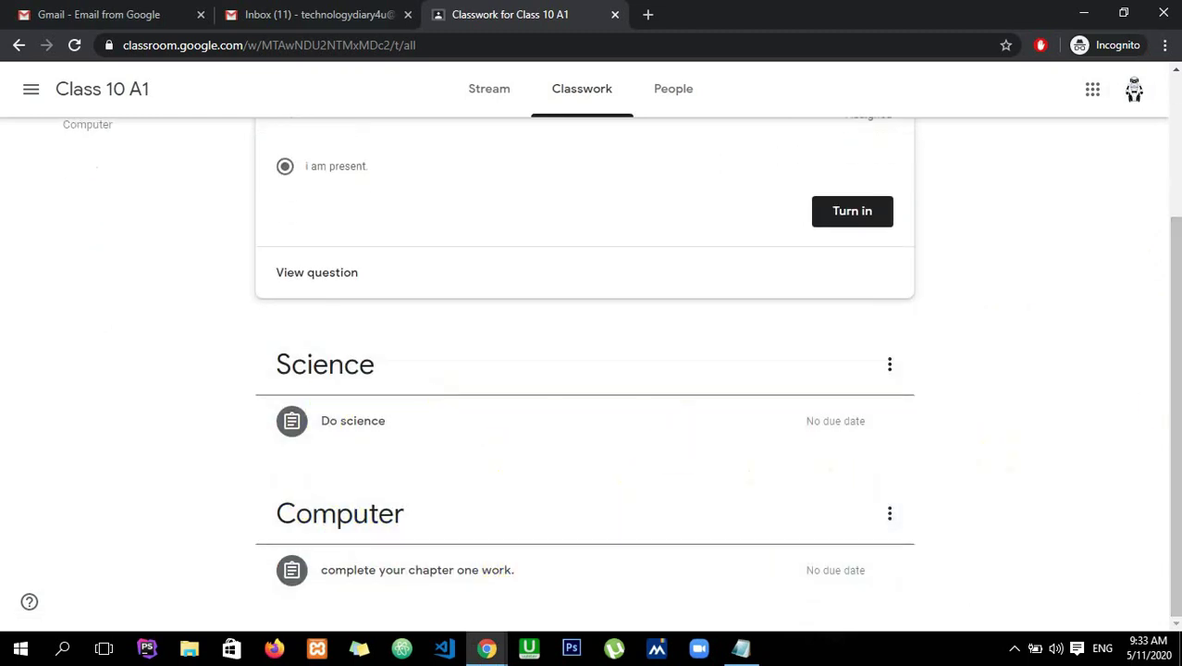
{"action": "left_click_drag", "start_coordinate": [1165, 395], "coordinate": [1165, 238]}
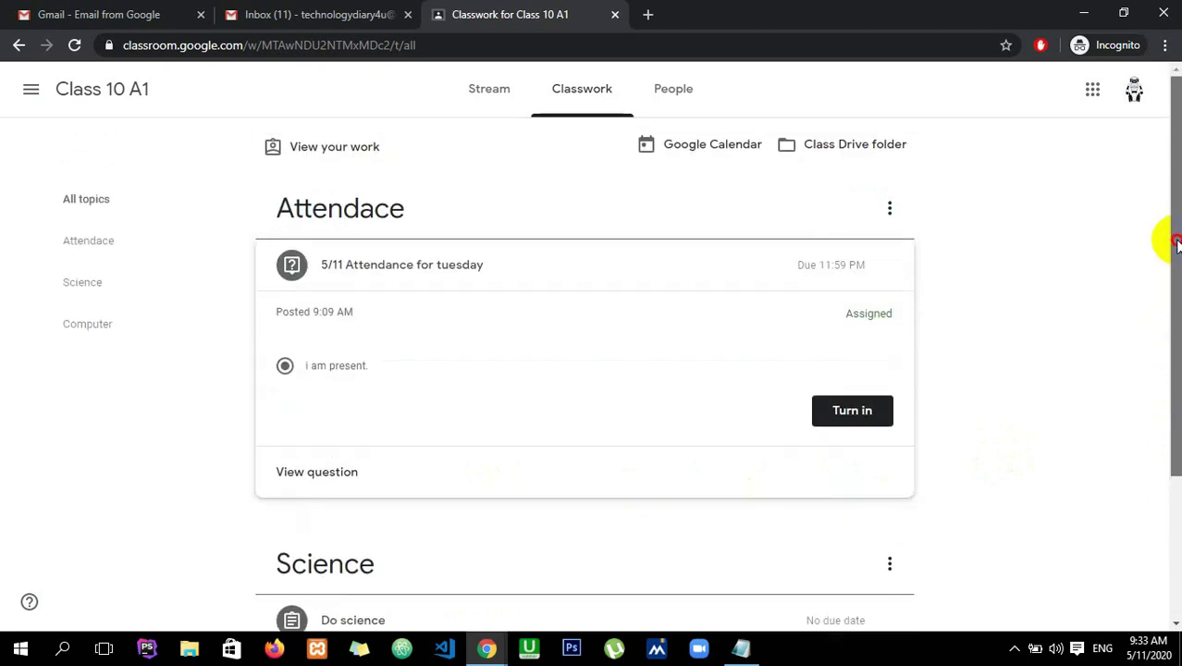
- Move between Stream and Classwork, ending on the Class 10 A1 stream and scrolling its posts
{"action": "left_click", "coordinate": [488, 111]}
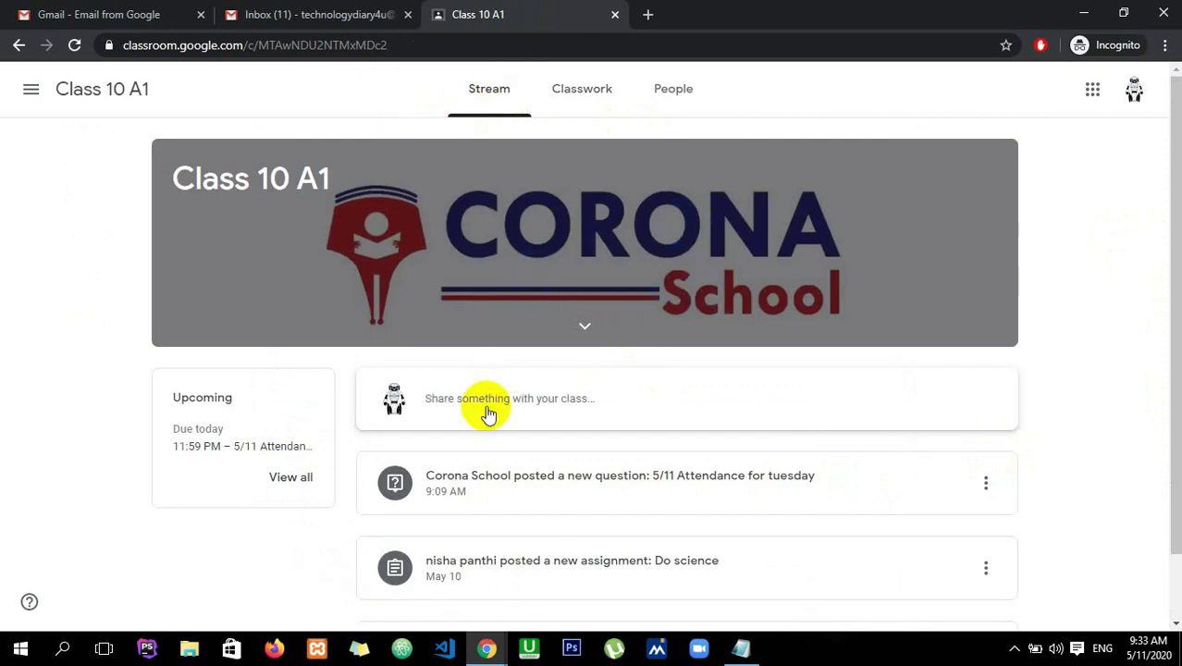
{"action": "left_click", "coordinate": [576, 121]}
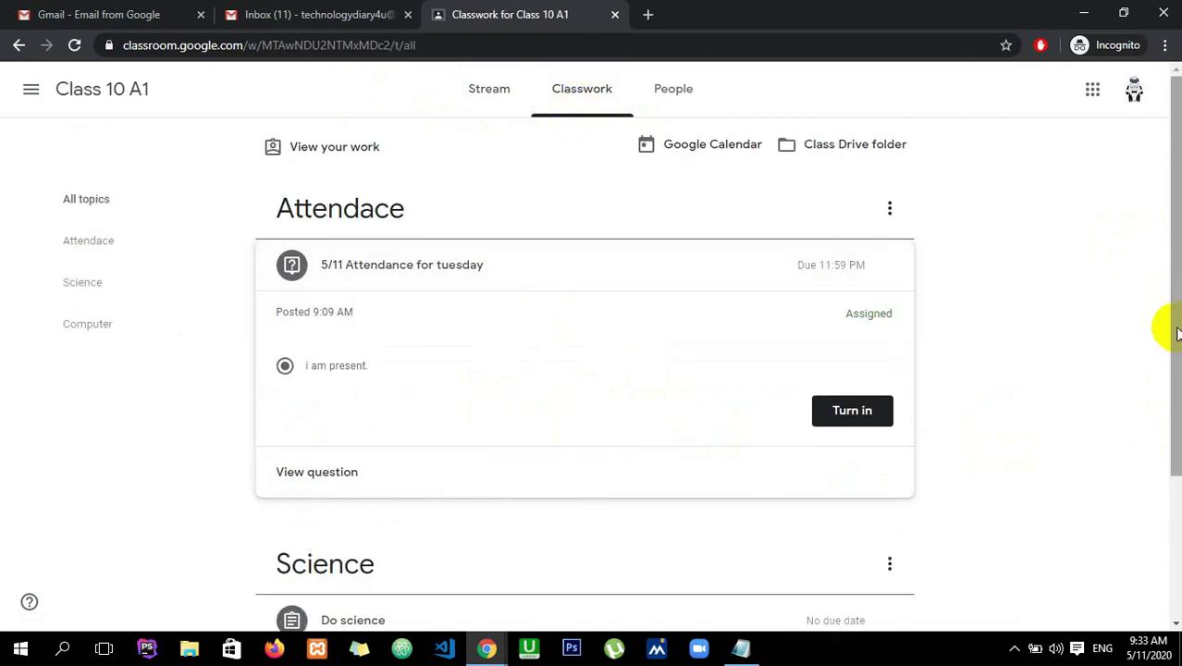
{"action": "left_click_drag", "start_coordinate": [1167, 325], "coordinate": [1167, 435]}
{"action": "left_click", "coordinate": [492, 93]}
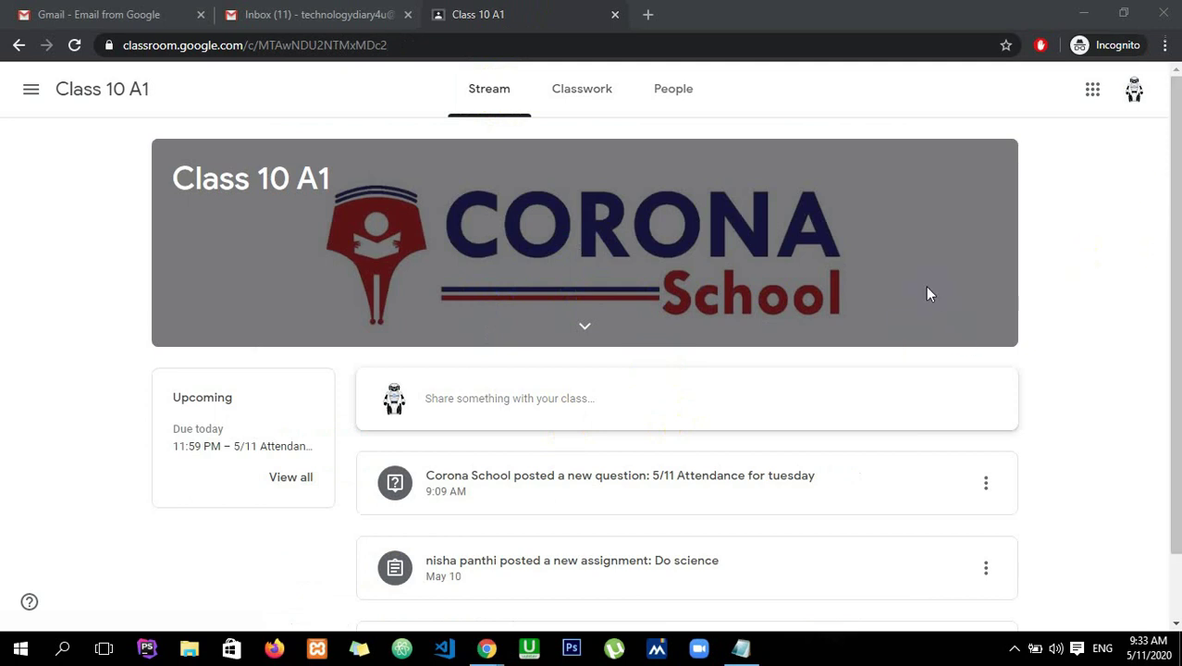
{"action": "scroll", "coordinate": [1161, 278], "scroll_direction": "down", "scroll_amount": 2}
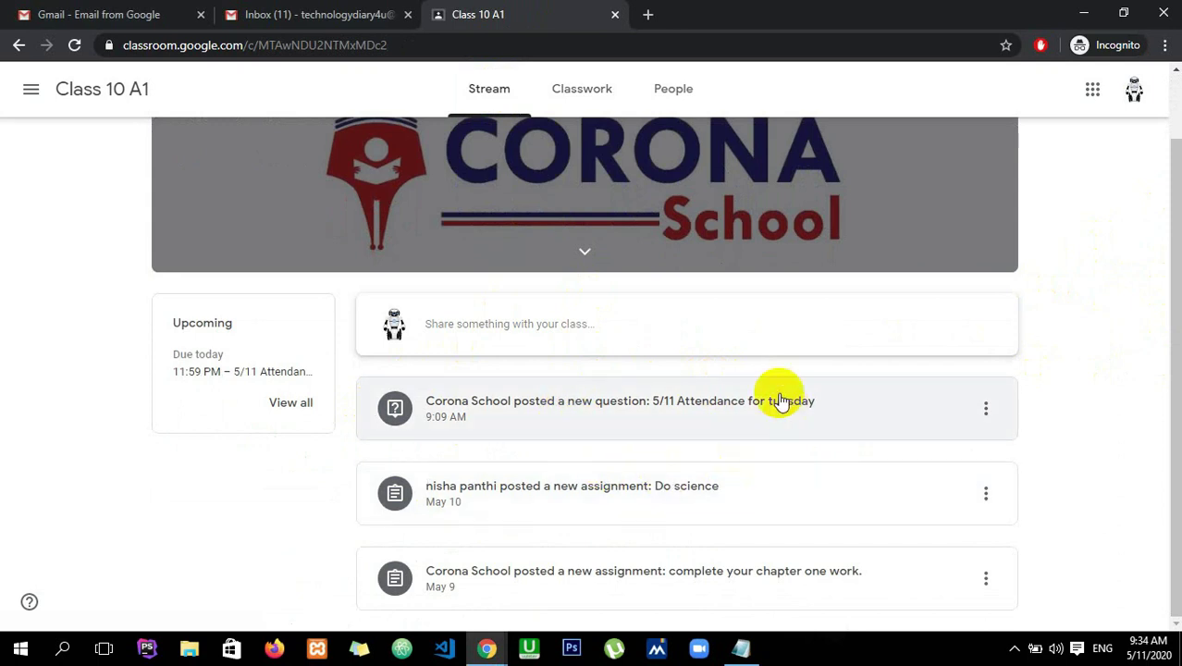
{"action": "left_click_drag", "start_coordinate": [1173, 375], "coordinate": [1164, 271]}
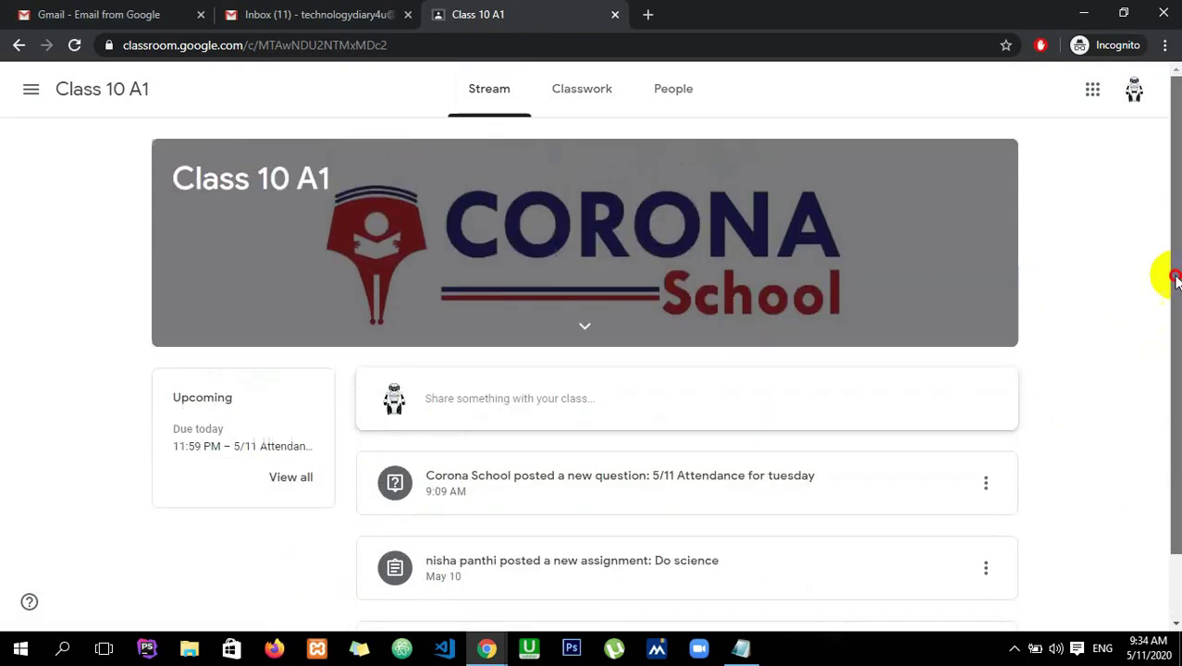
- Open the Do science assignment's details page from Classwork and dismiss the add-files tip
{"action": "left_click", "coordinate": [593, 95]}
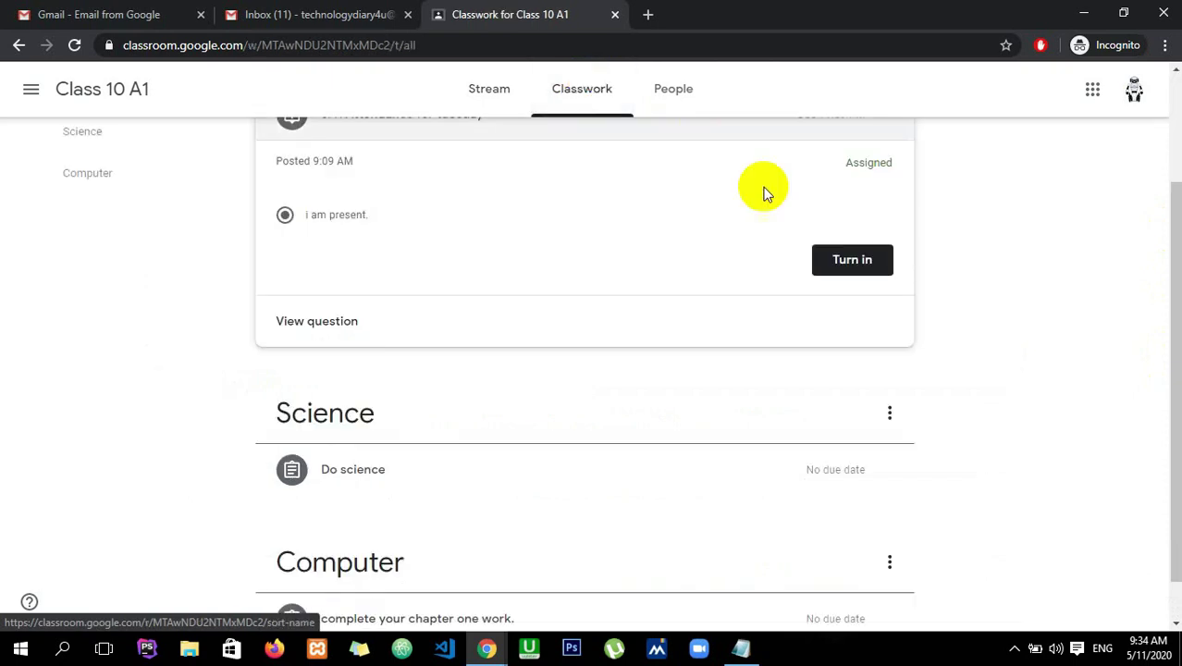
{"action": "left_click", "coordinate": [409, 479]}
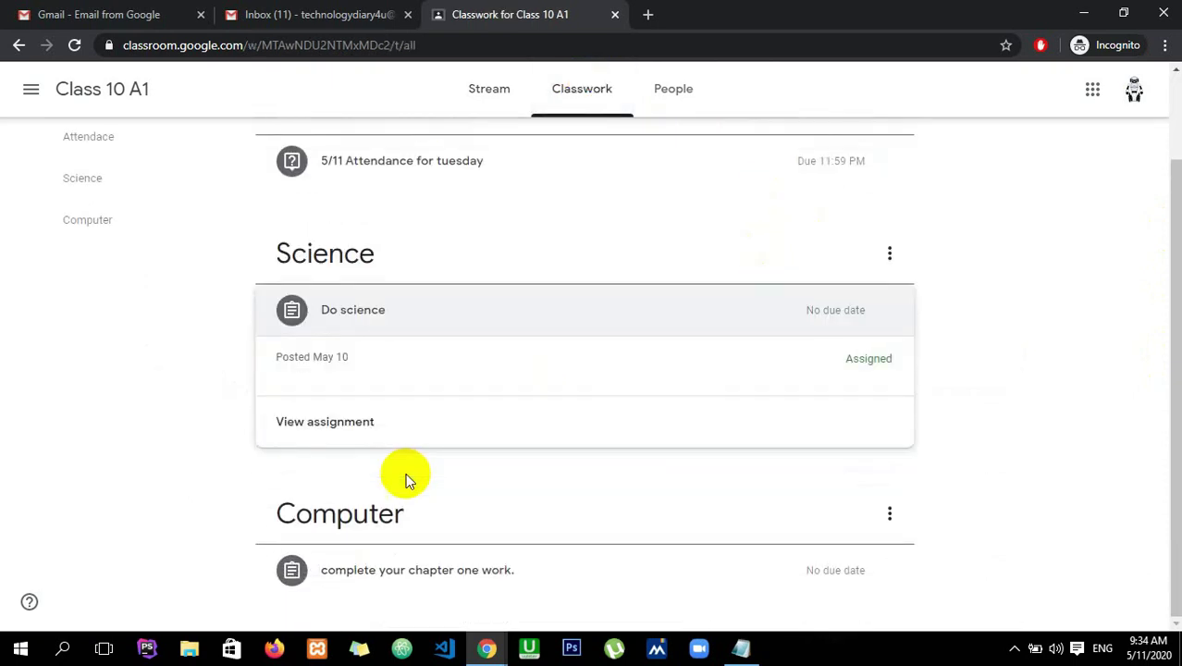
{"action": "left_click", "coordinate": [354, 425]}
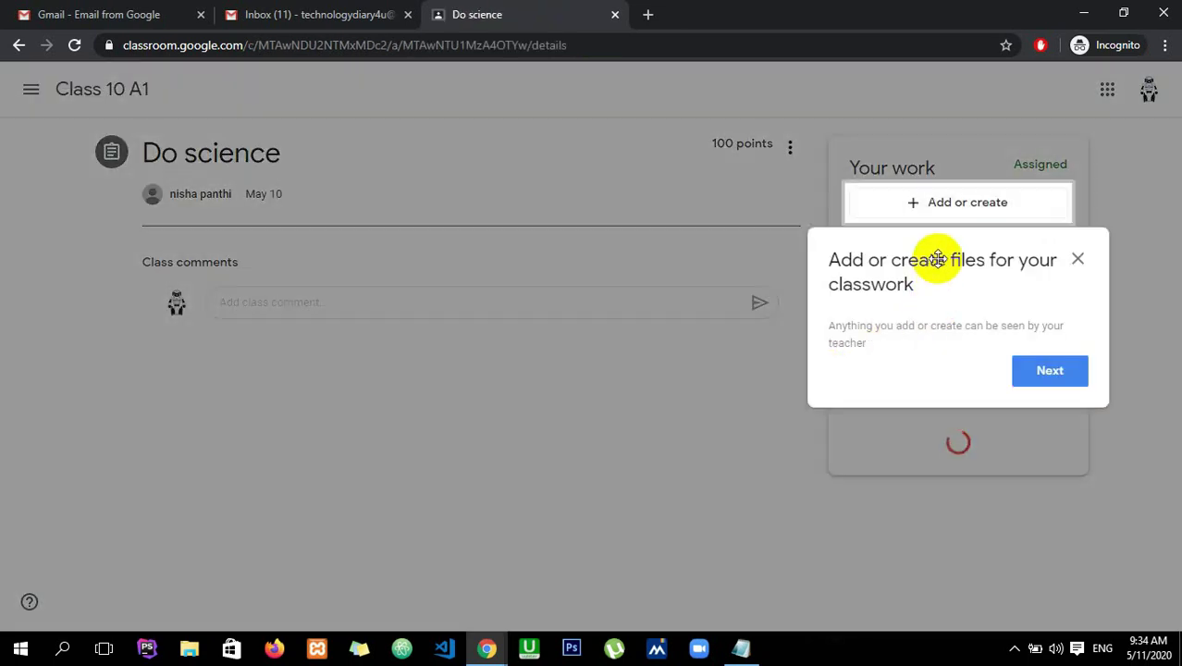
{"action": "left_click", "coordinate": [1076, 261]}
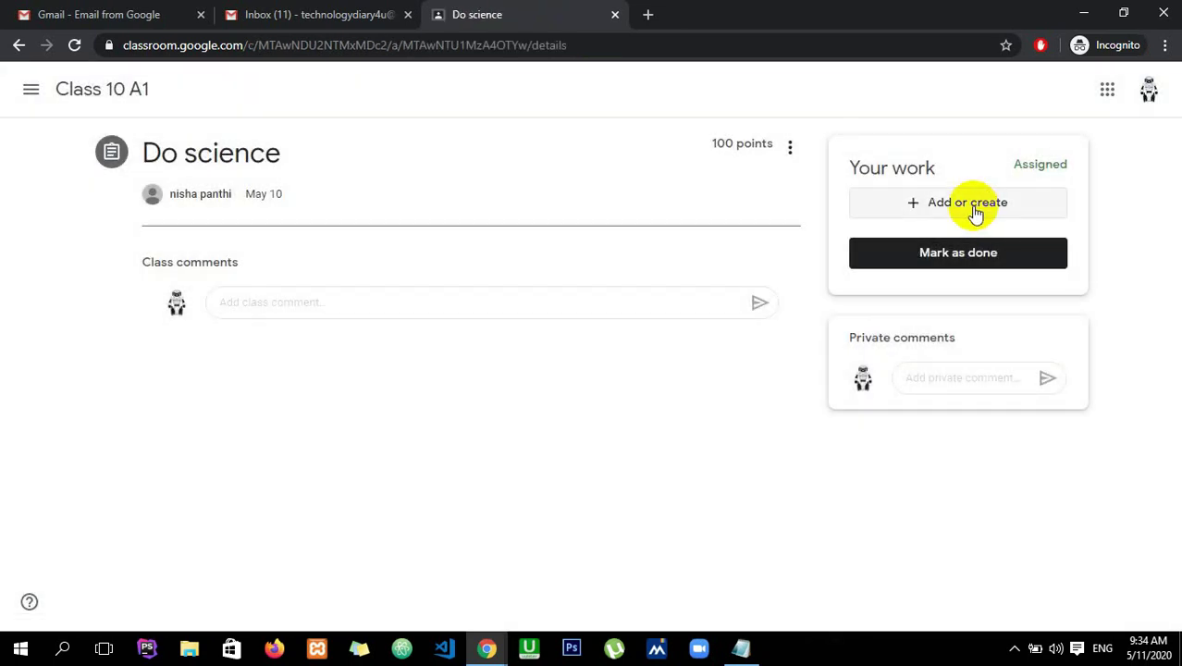
- Bring up the Add or create options for the Do science work
{"action": "left_click", "coordinate": [975, 211]}
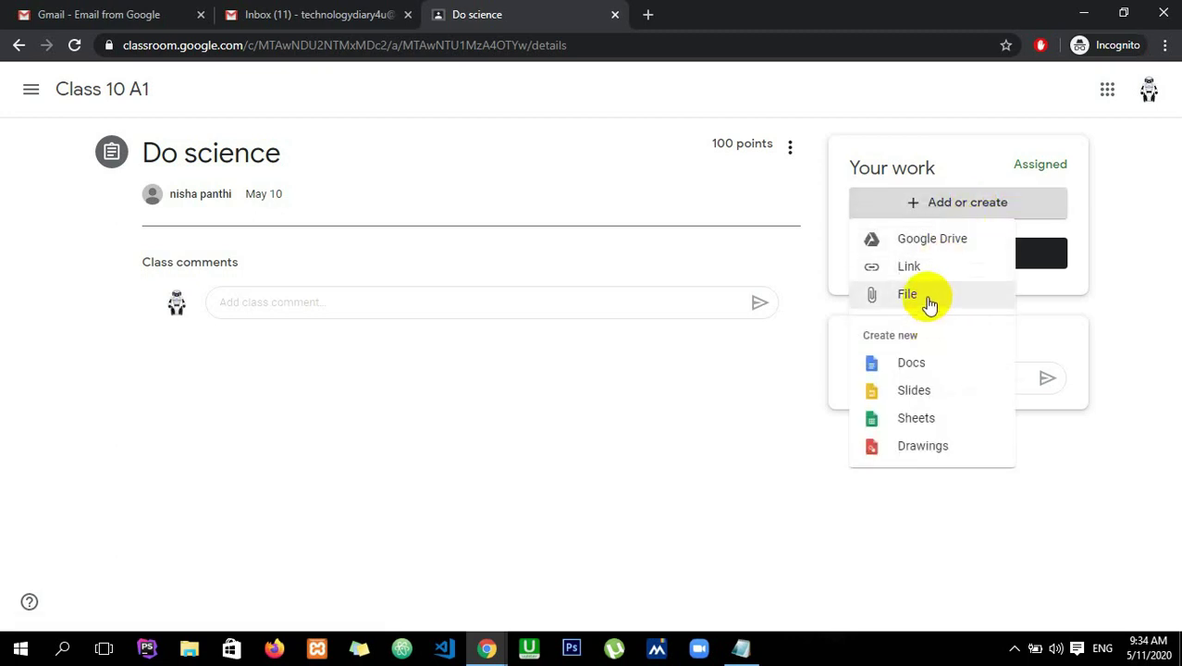
{"action": "left_click", "coordinate": [1123, 256]}
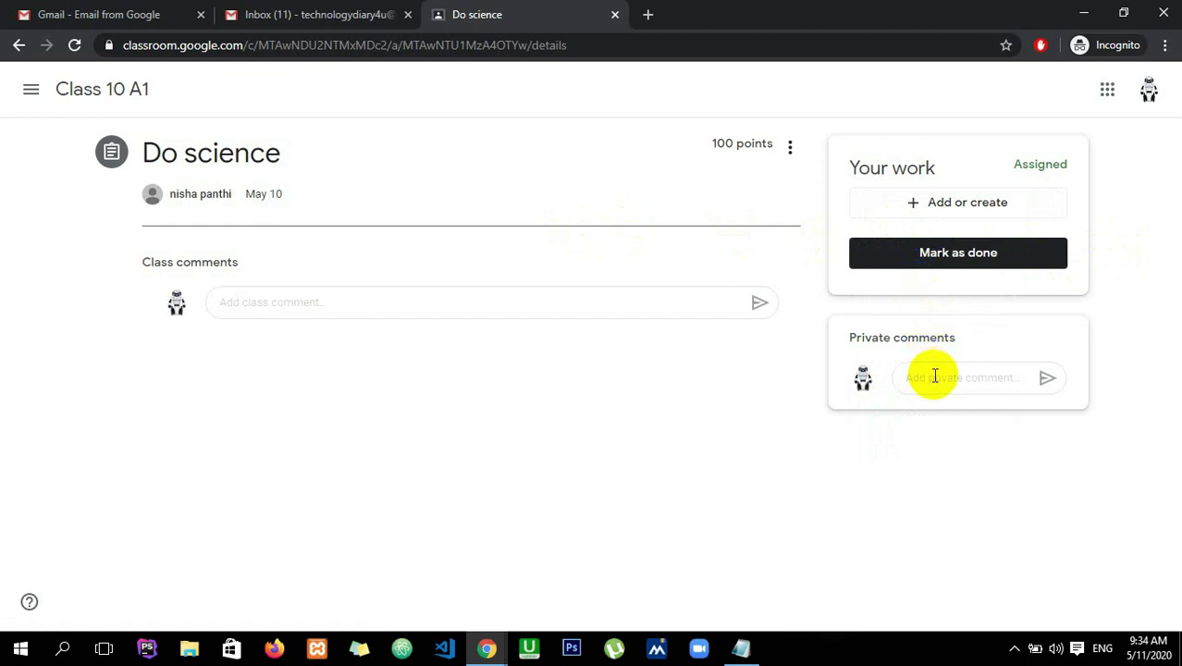
{"action": "left_click", "coordinate": [935, 376]}
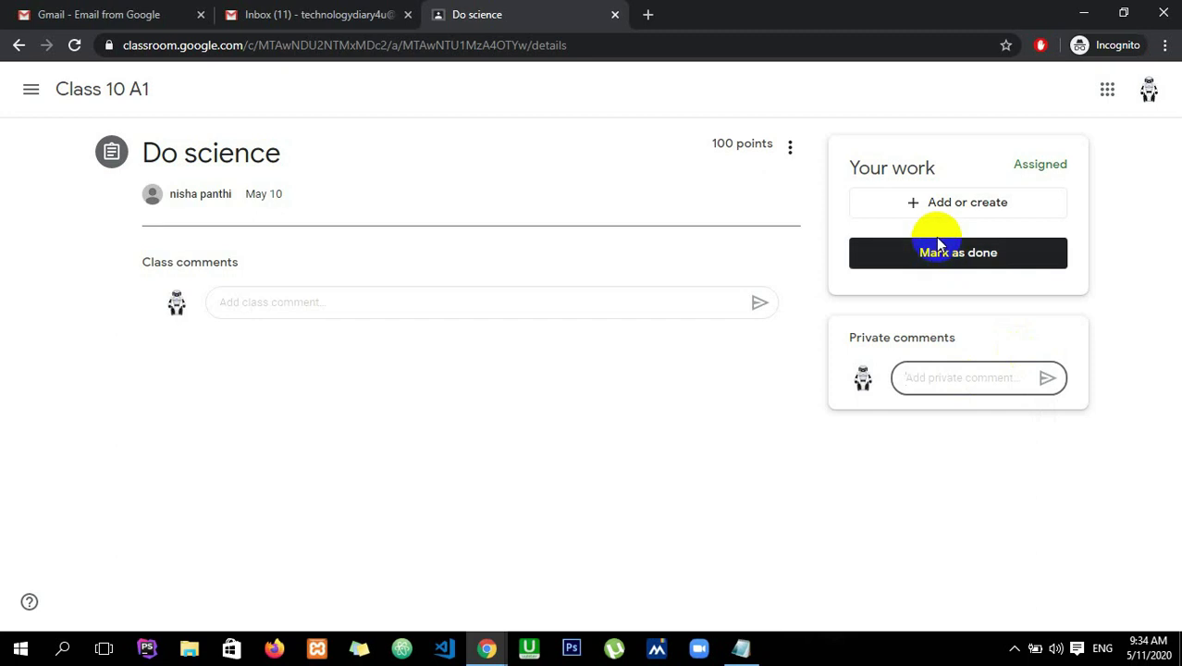
{"action": "left_click", "coordinate": [940, 208]}
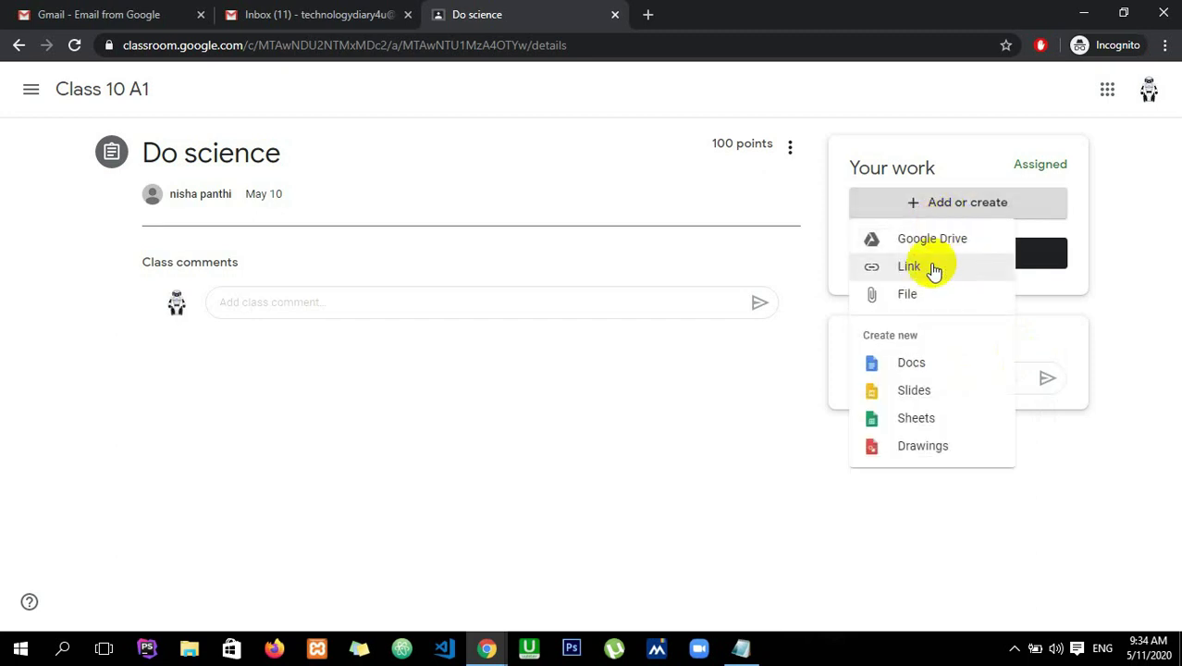
- Upload Screenshot (9).png from the computer as a file for Do science
{"action": "left_click", "coordinate": [928, 293]}
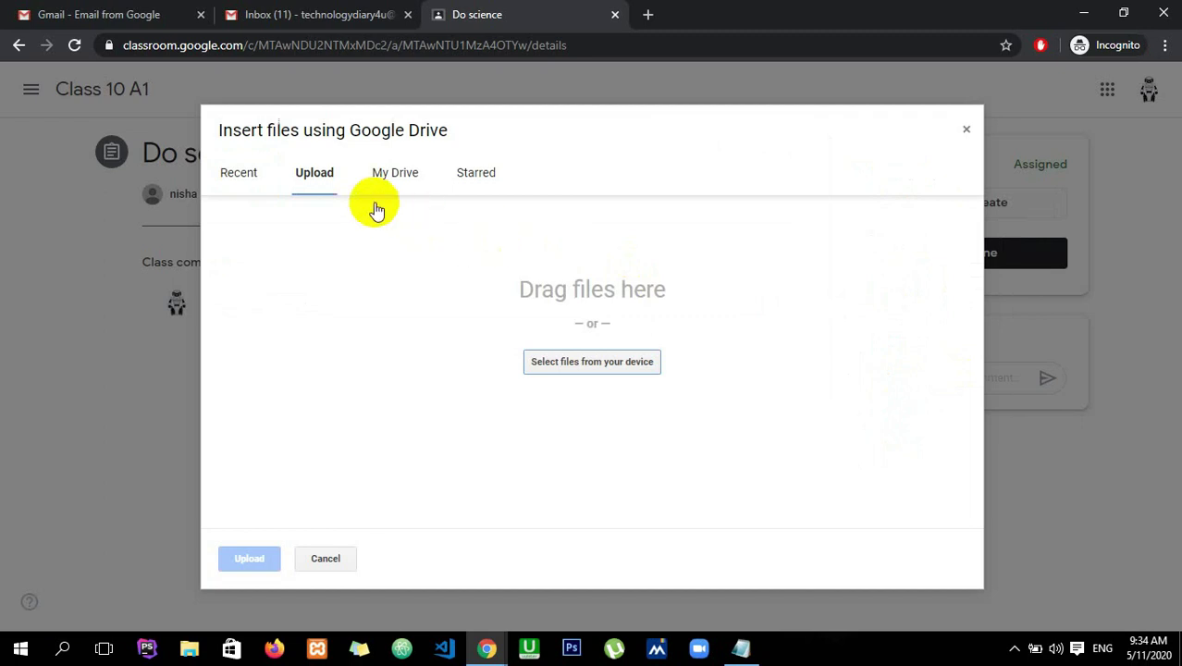
{"action": "left_click", "coordinate": [571, 363]}
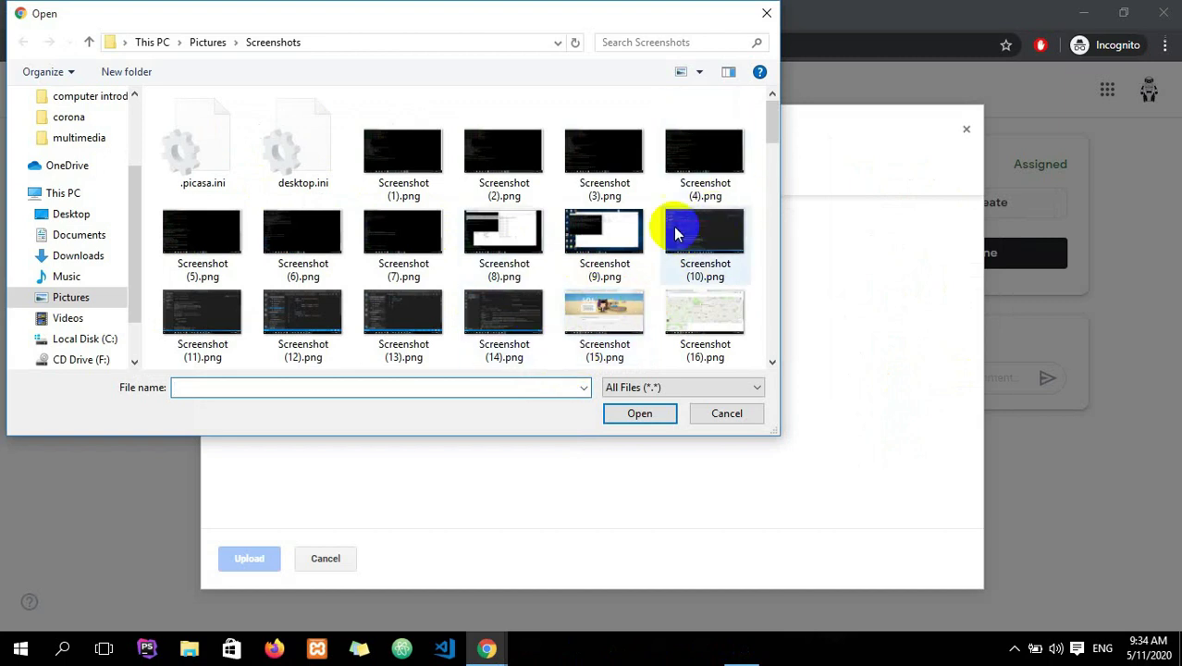
{"action": "left_click", "coordinate": [606, 233]}
{"action": "left_click", "coordinate": [645, 413]}
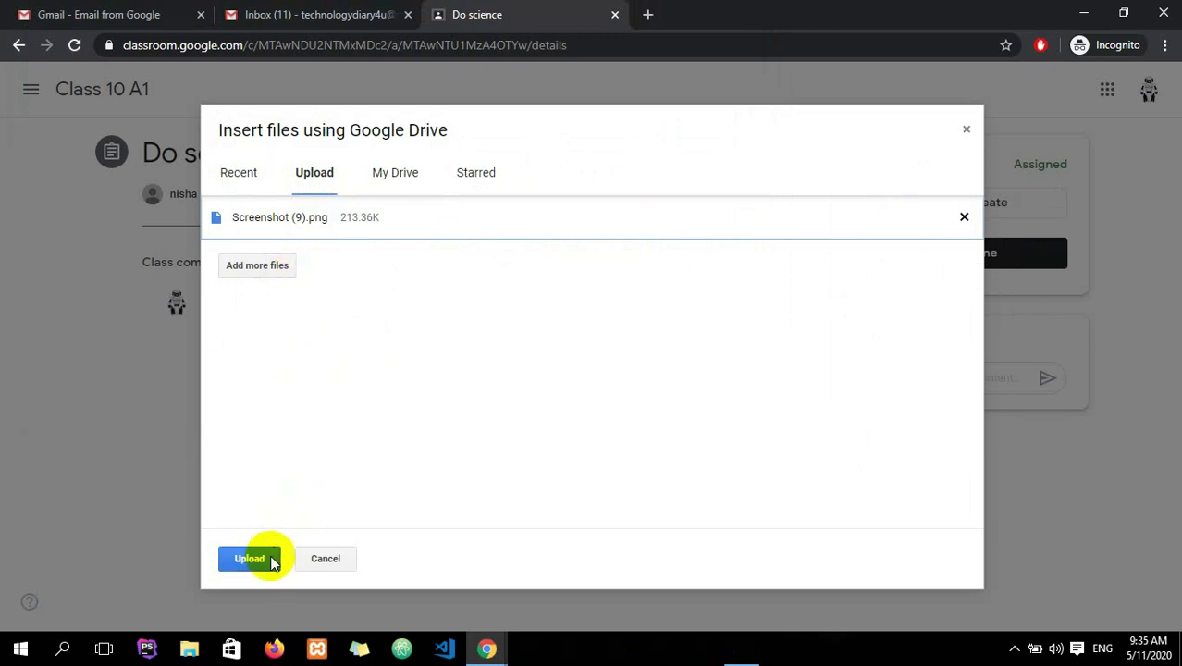
{"action": "left_click", "coordinate": [266, 560]}
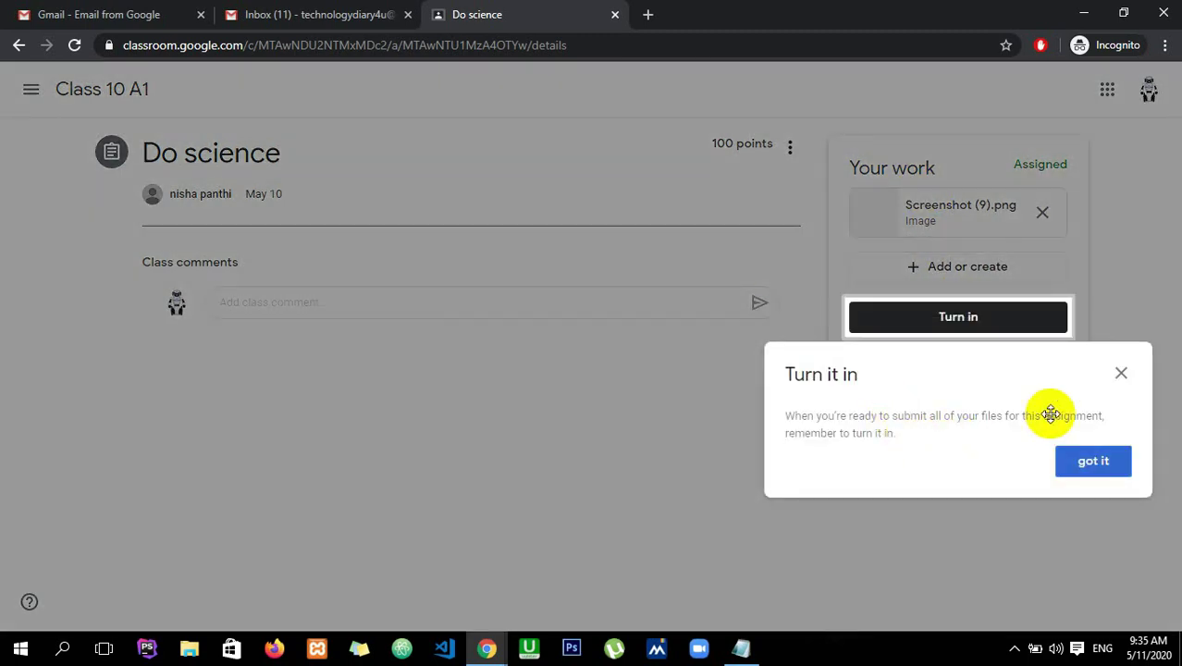
- Turn in Do science with the screenshot and post the private comment 'ram'
{"action": "left_click", "coordinate": [1119, 373]}
{"action": "left_click", "coordinate": [945, 449]}
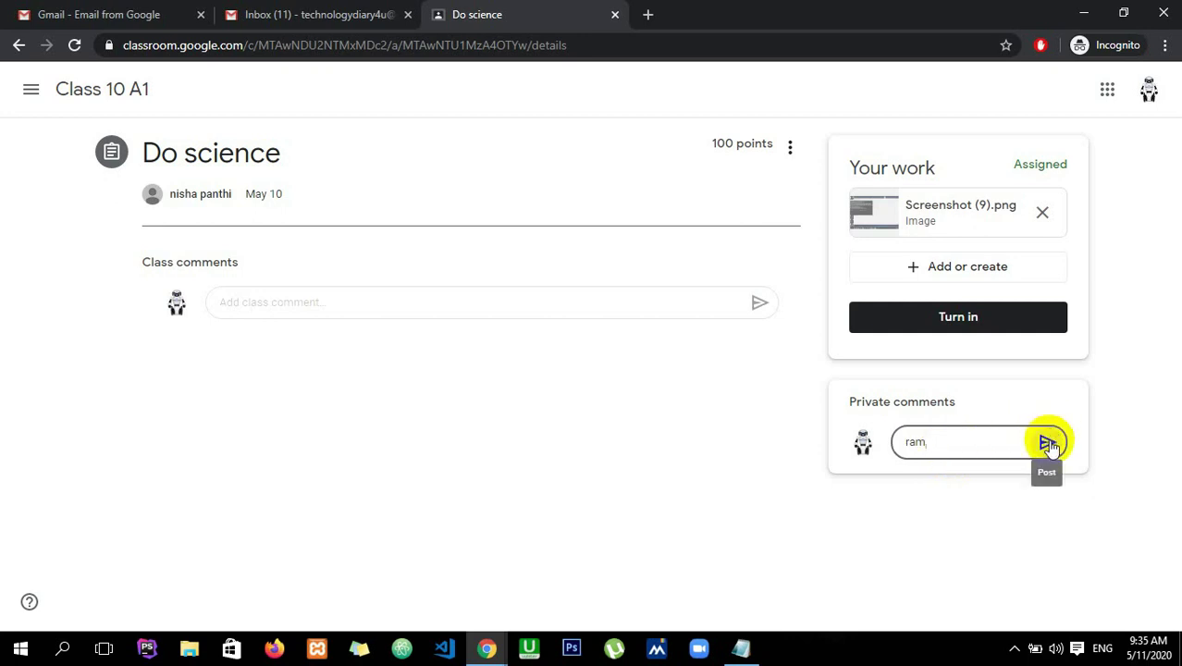
{"action": "left_click", "coordinate": [1007, 310]}
{"action": "left_click", "coordinate": [731, 407]}
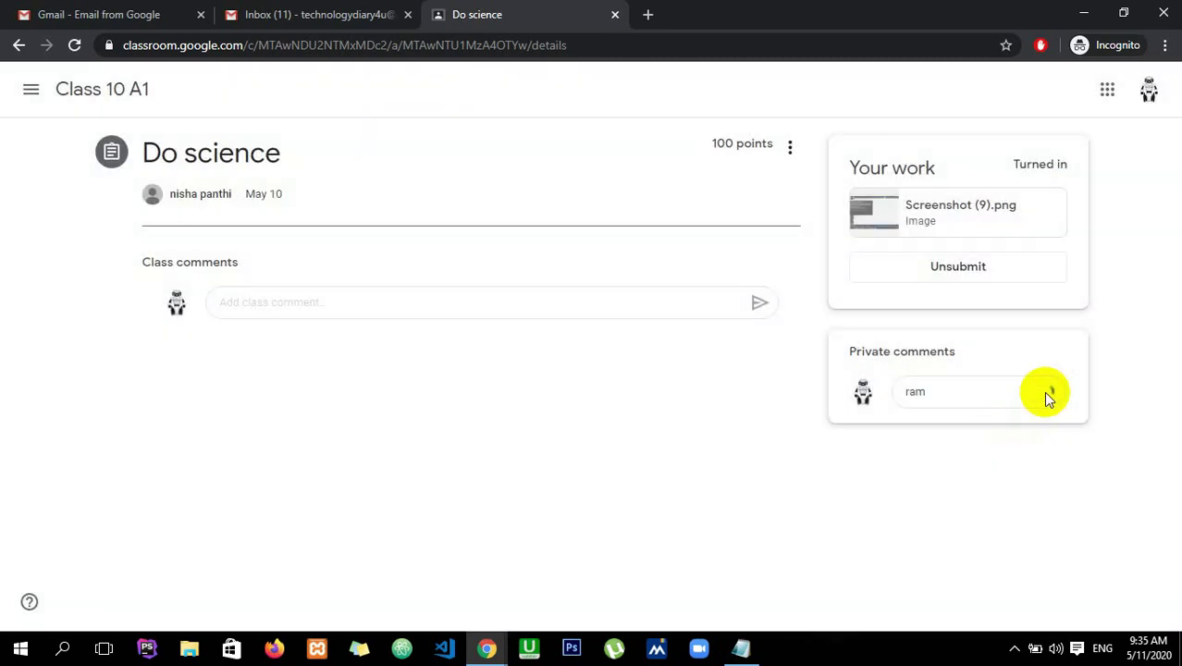
{"action": "left_click", "coordinate": [1045, 396]}
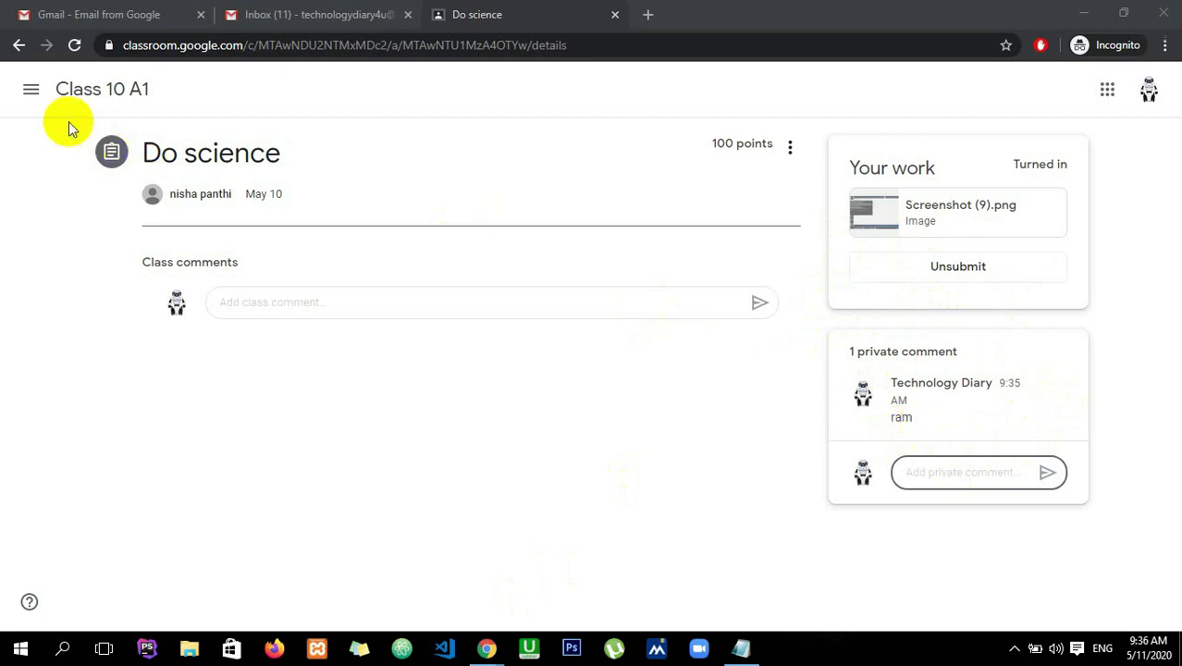
- Go back to the Class 10 A1 stream through the navigation drawer
{"action": "left_click", "coordinate": [31, 92]}
{"action": "left_click", "coordinate": [115, 283]}
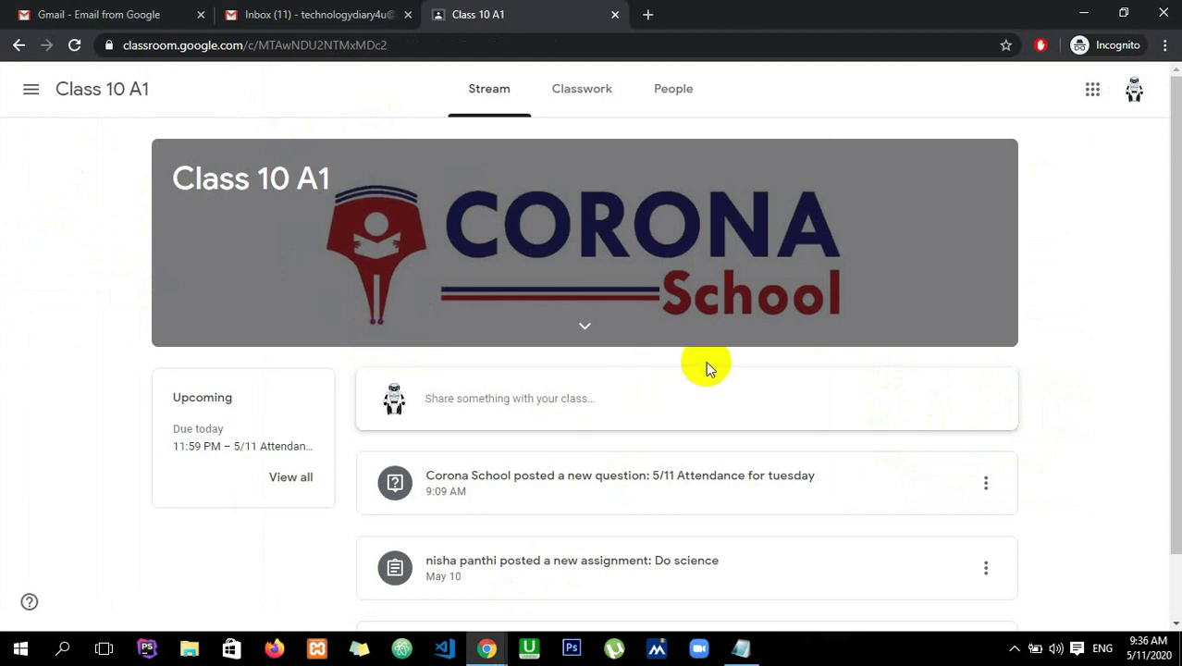
{"action": "left_click", "coordinate": [624, 208]}
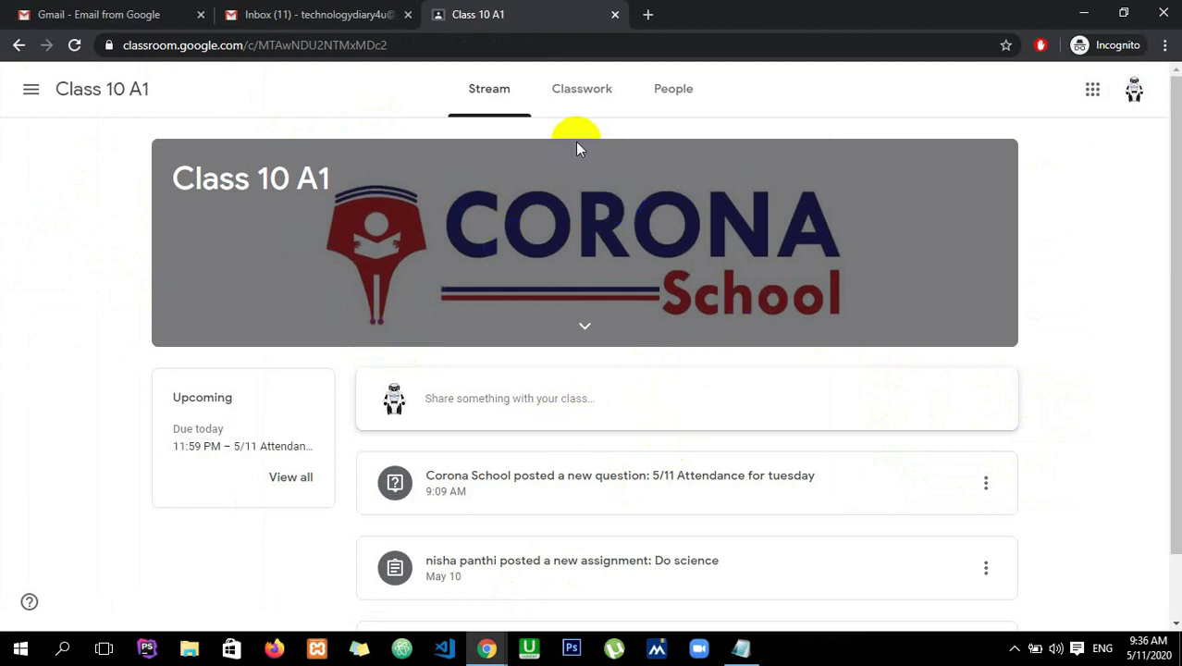
{"action": "left_click", "coordinate": [527, 305]}
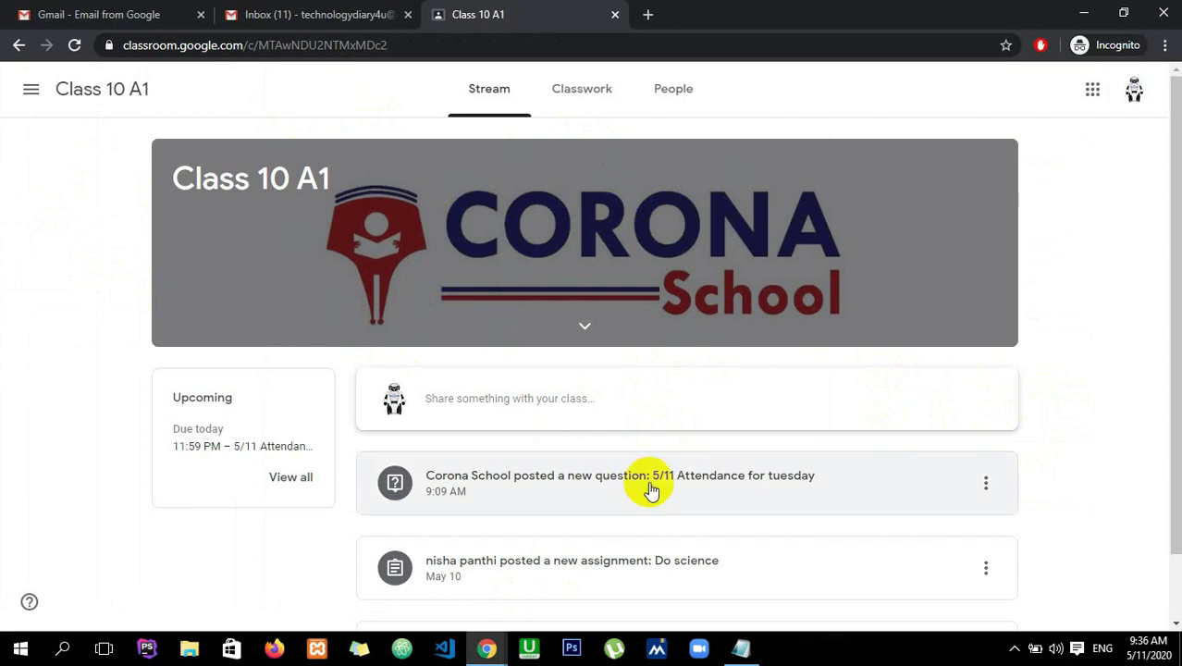